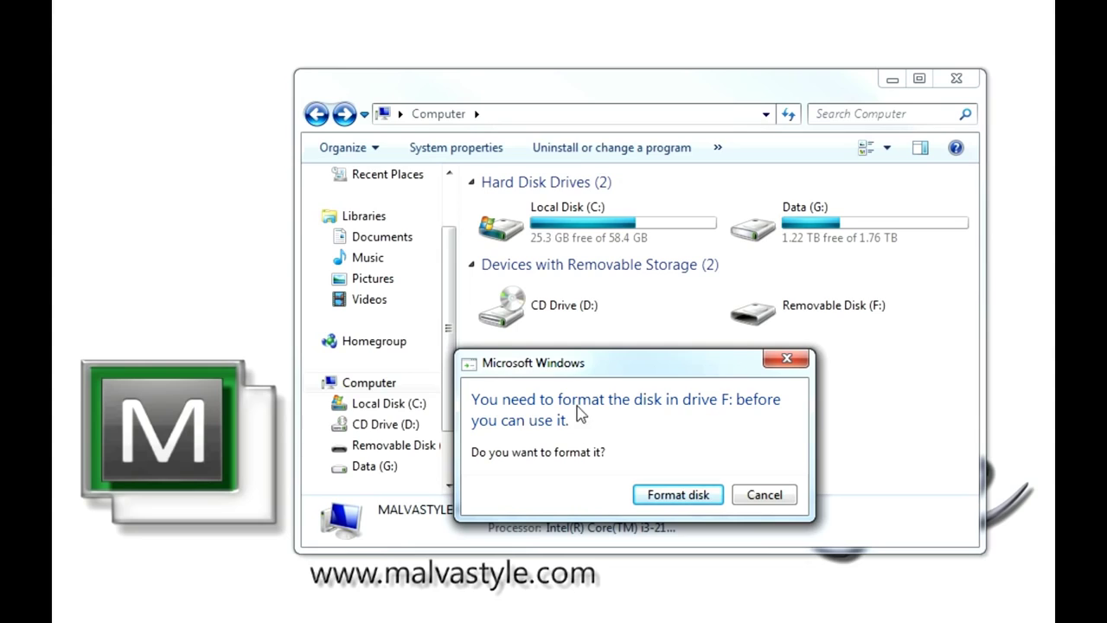
Step: Attempt a Quick Format of Removable Disk (F:), then dismiss the failure and can't-format errors
click(693, 501)
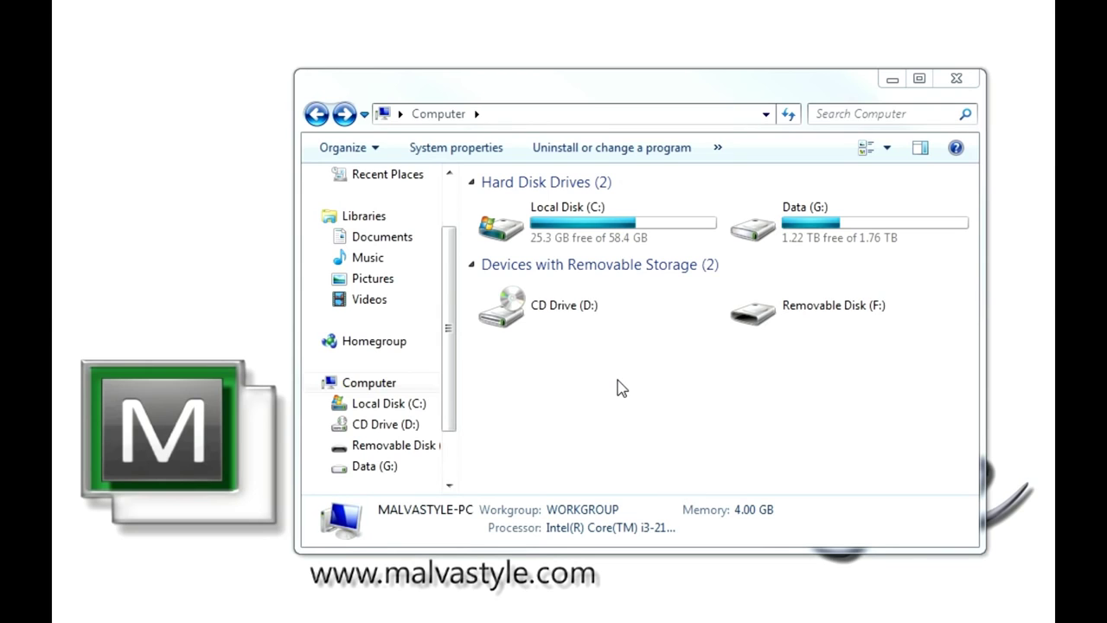
drag(316, 1, 608, 116)
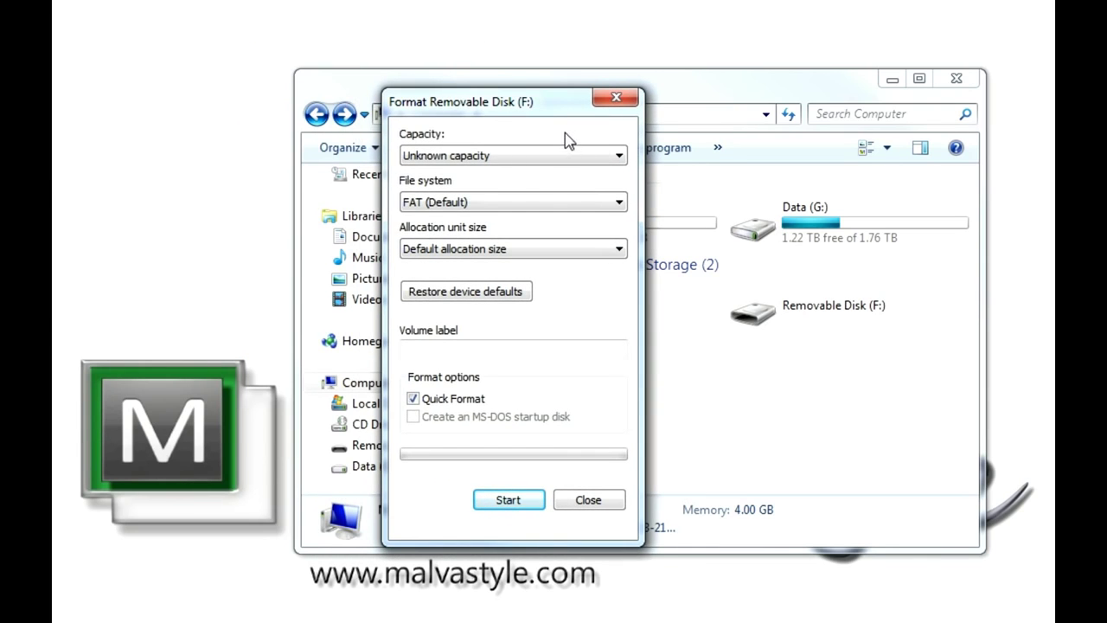
click(508, 500)
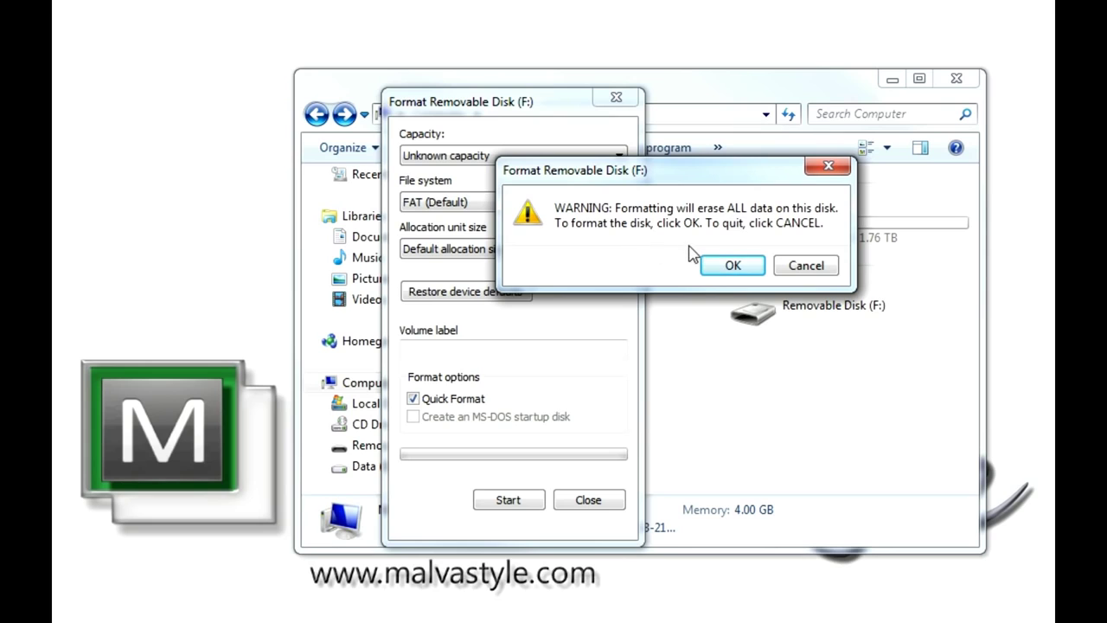
click(729, 266)
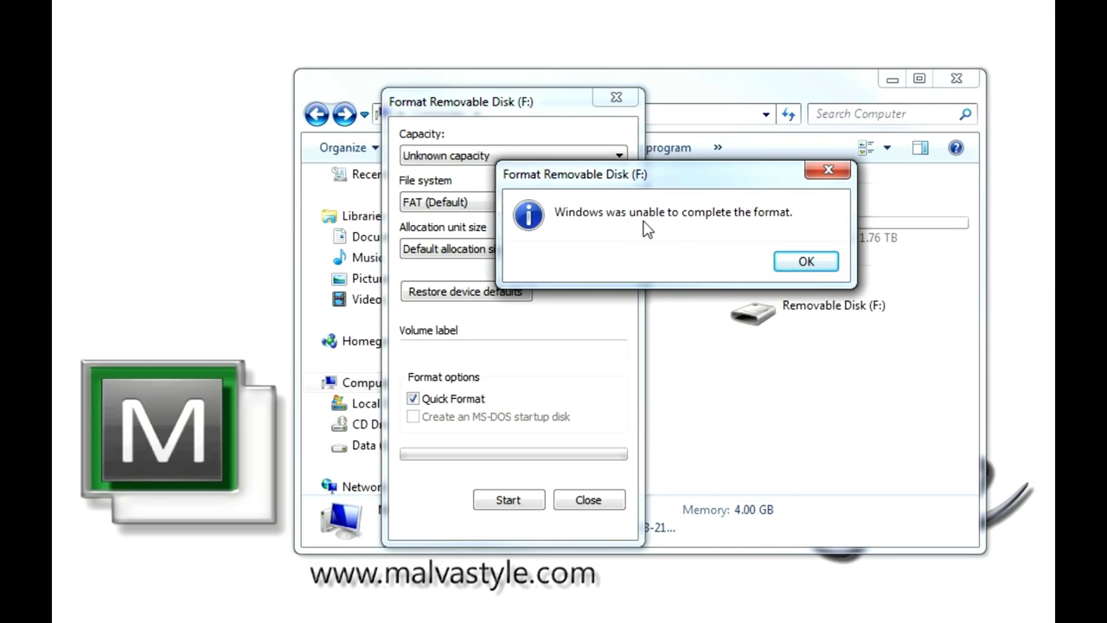
click(802, 262)
click(618, 99)
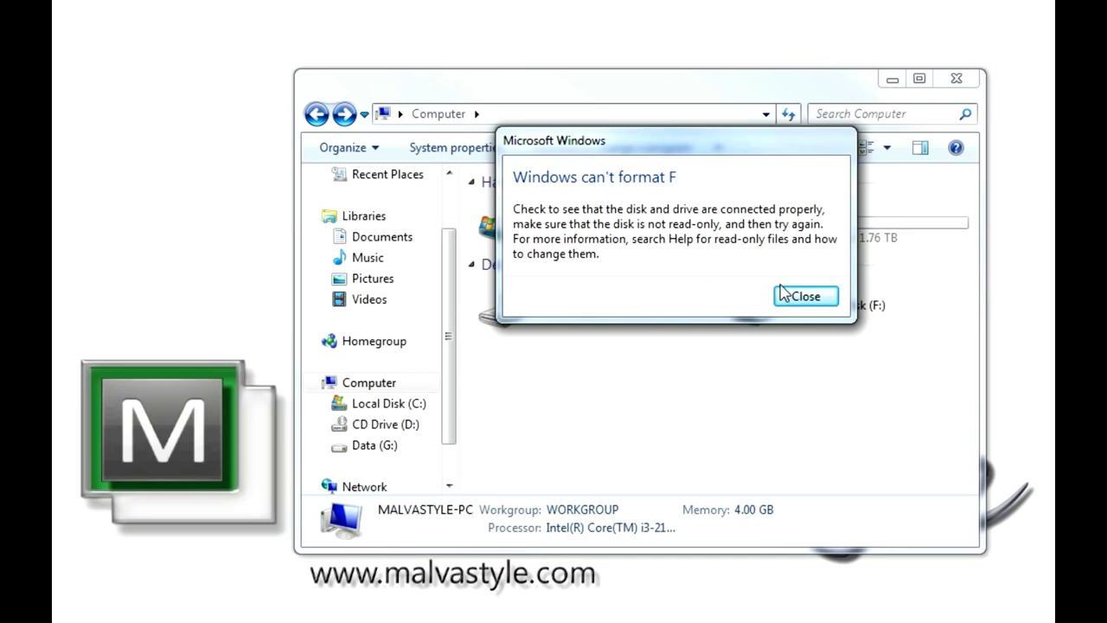
click(812, 301)
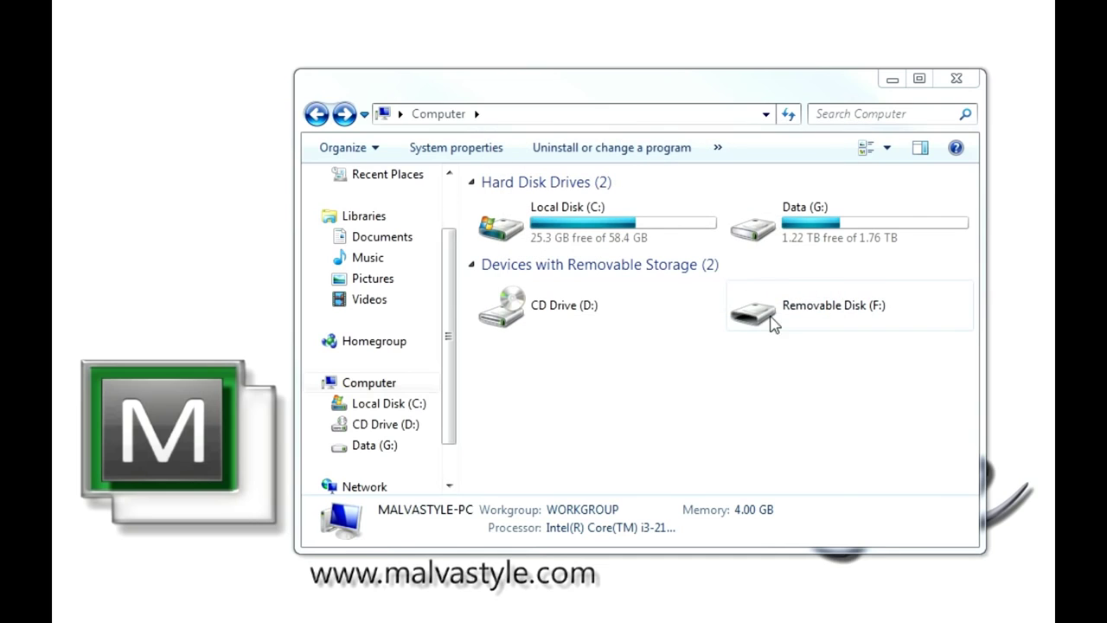
click(810, 310)
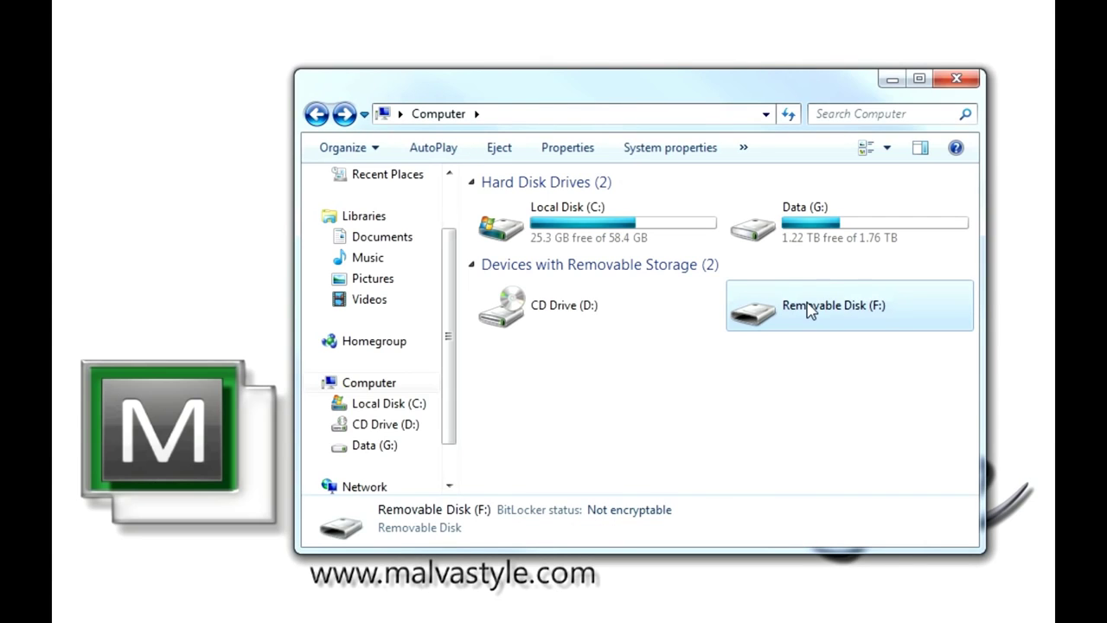
right_click(810, 310)
click(860, 290)
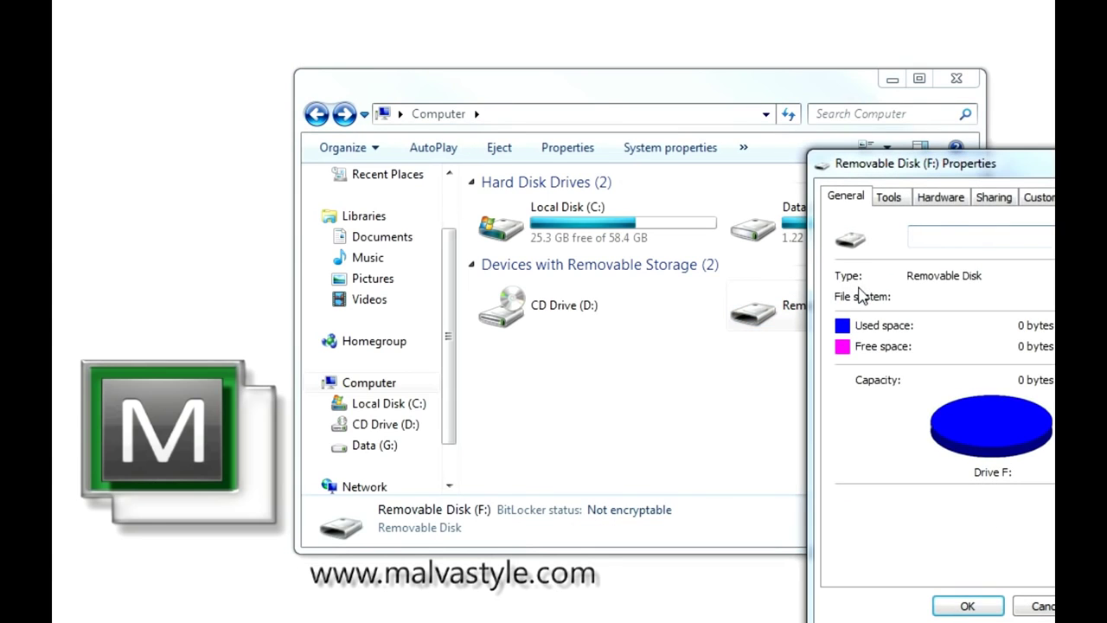
drag(1046, 166, 692, 92)
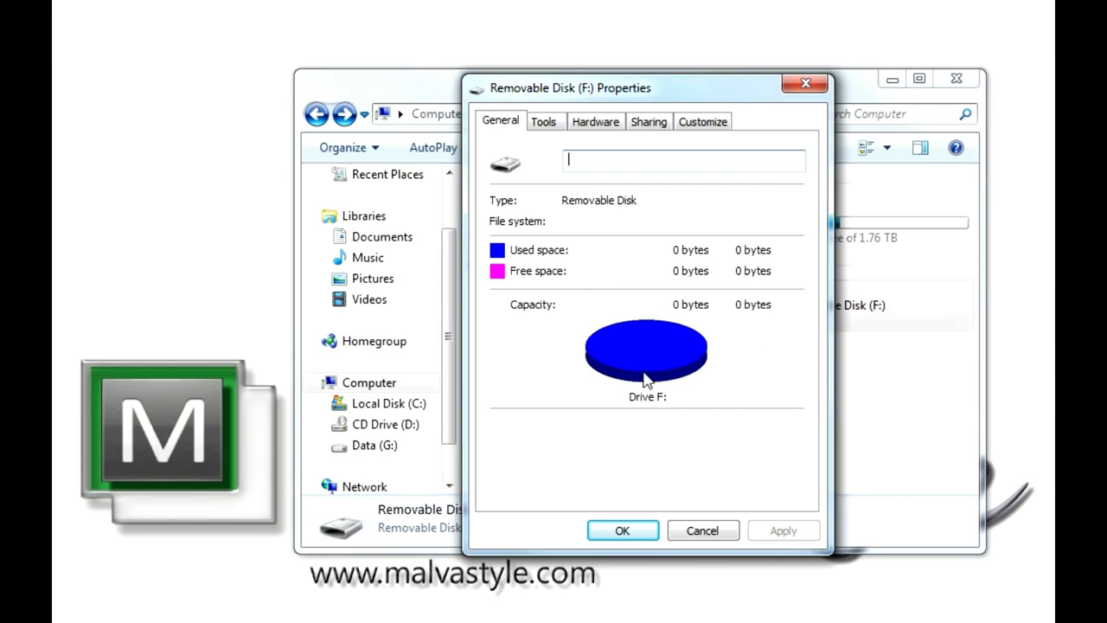
click(702, 536)
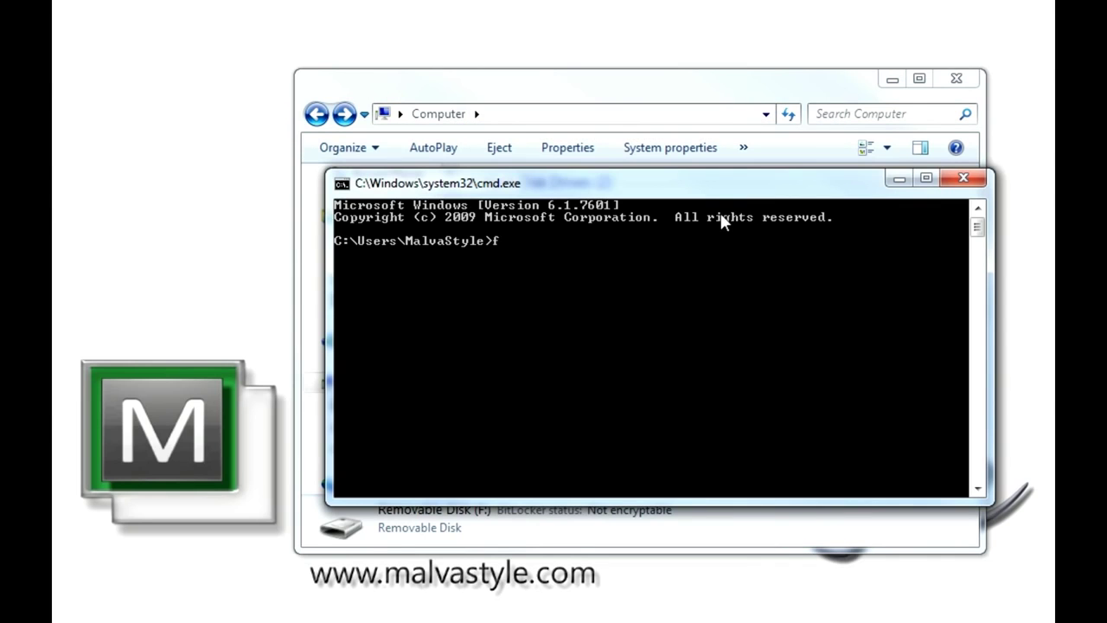
Step: Run 'format f: /fs:fat32', then rerun it as /fs:ntfs; both fail to determine sectors
text(ta)
text(at)
drag(718, 183, 730, 378)
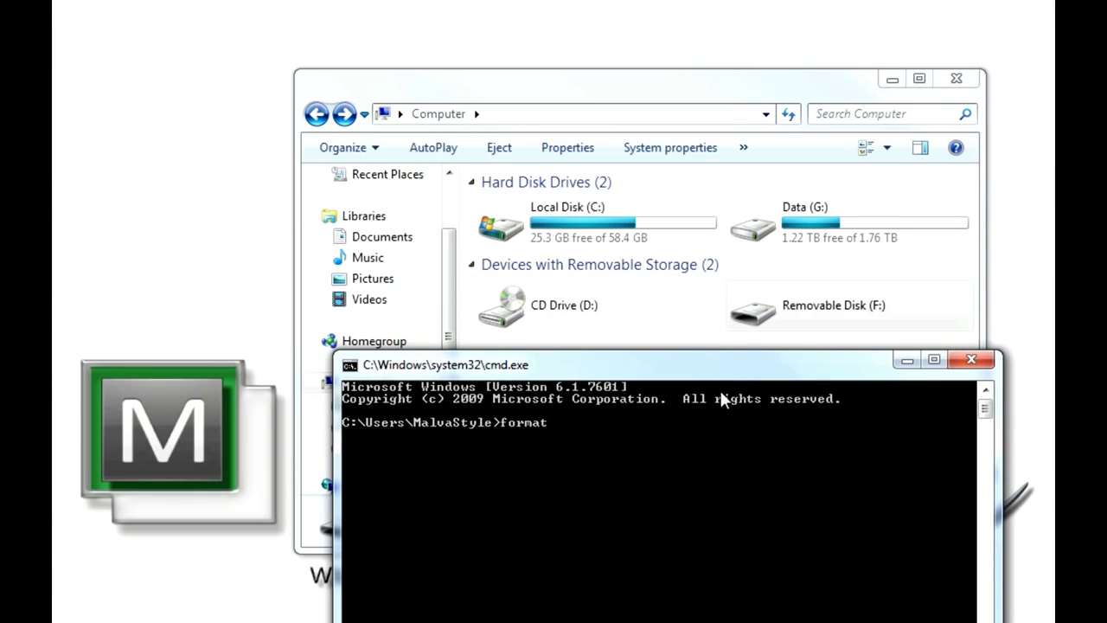
text(f: /fs:fat32)
key(Return)
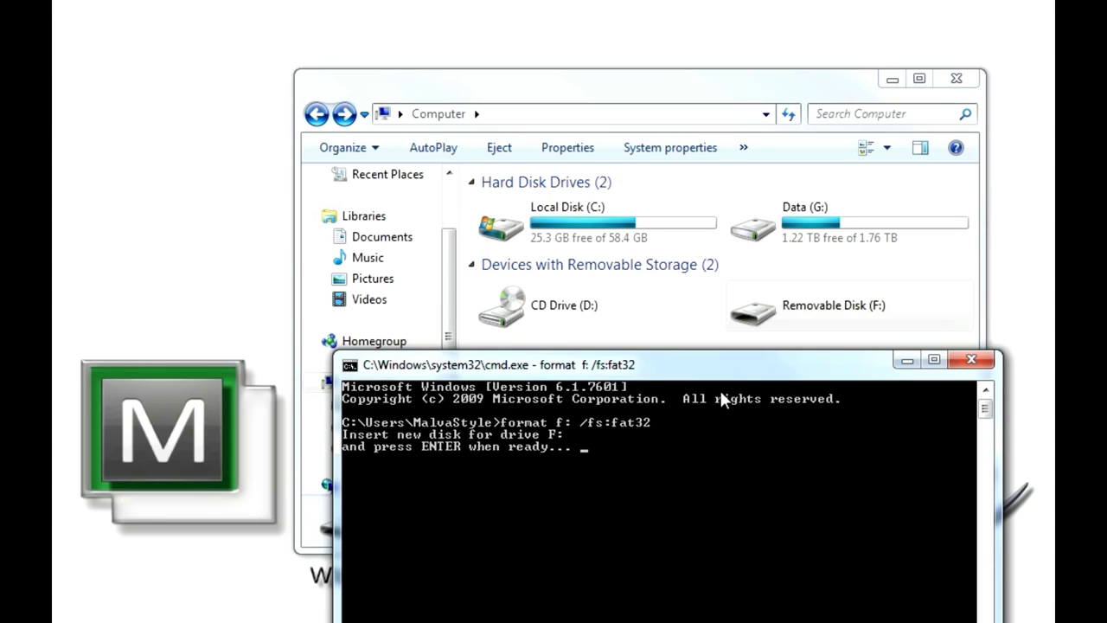
key(Return)
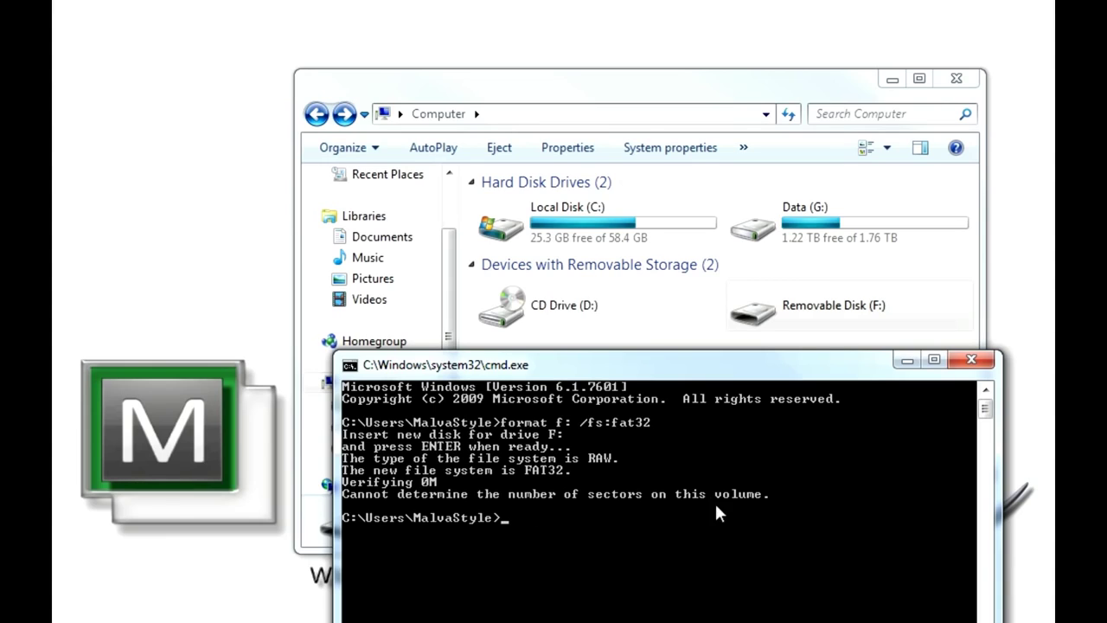
key(Up)
key(Return)
key(Return)
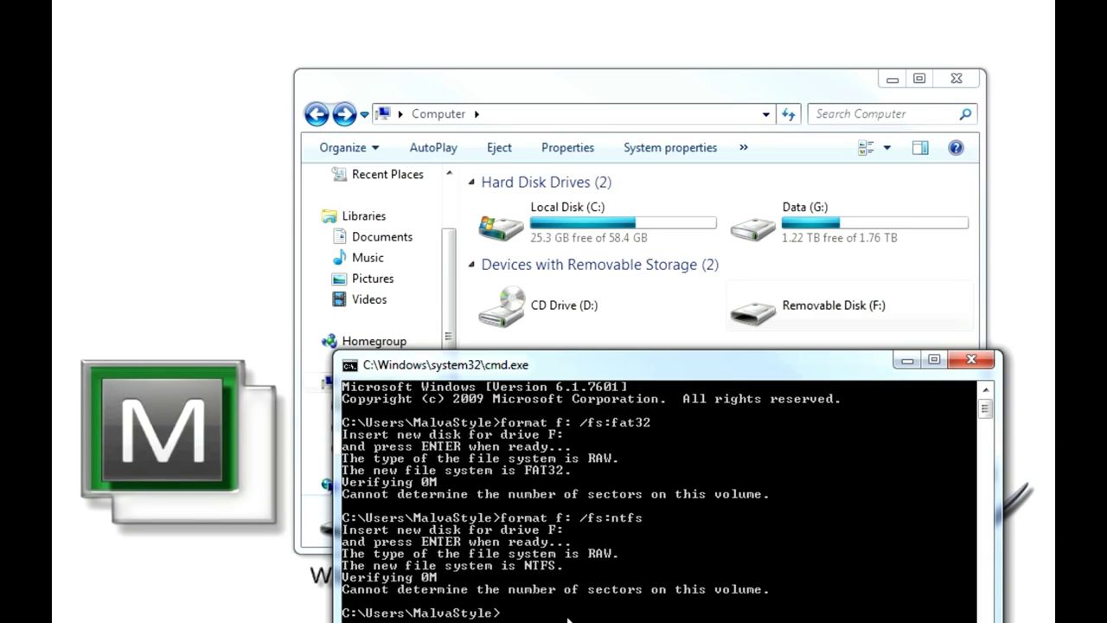
Step: Close Command Prompt, try opening Removable Disk (F:), cancel the insert-disk notice, and reposition the repair tool
click(970, 359)
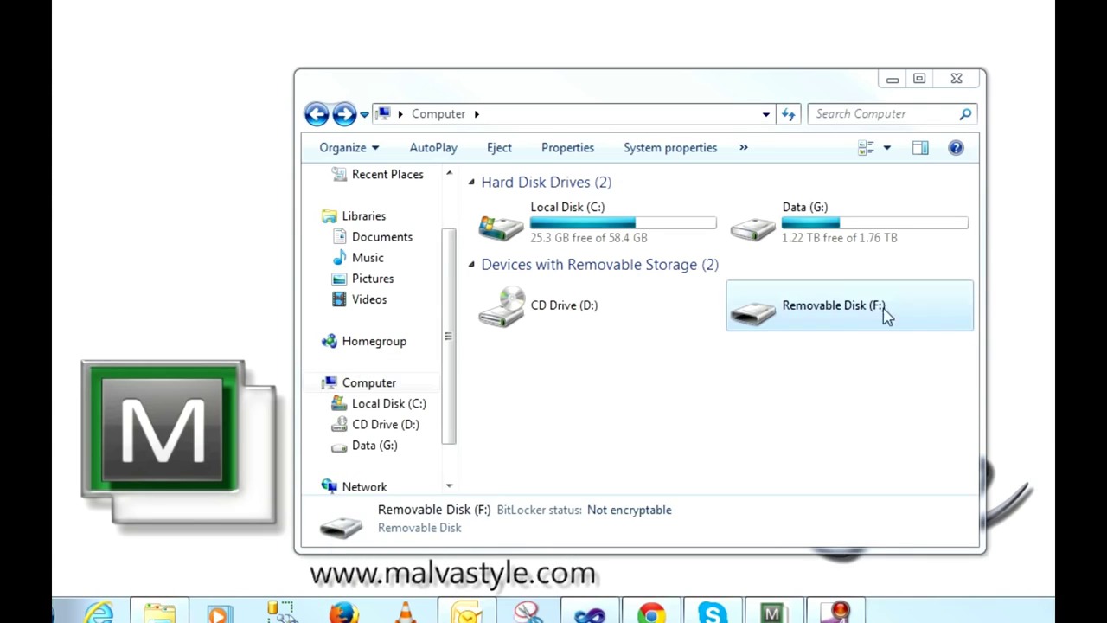
click(876, 389)
double_click(860, 319)
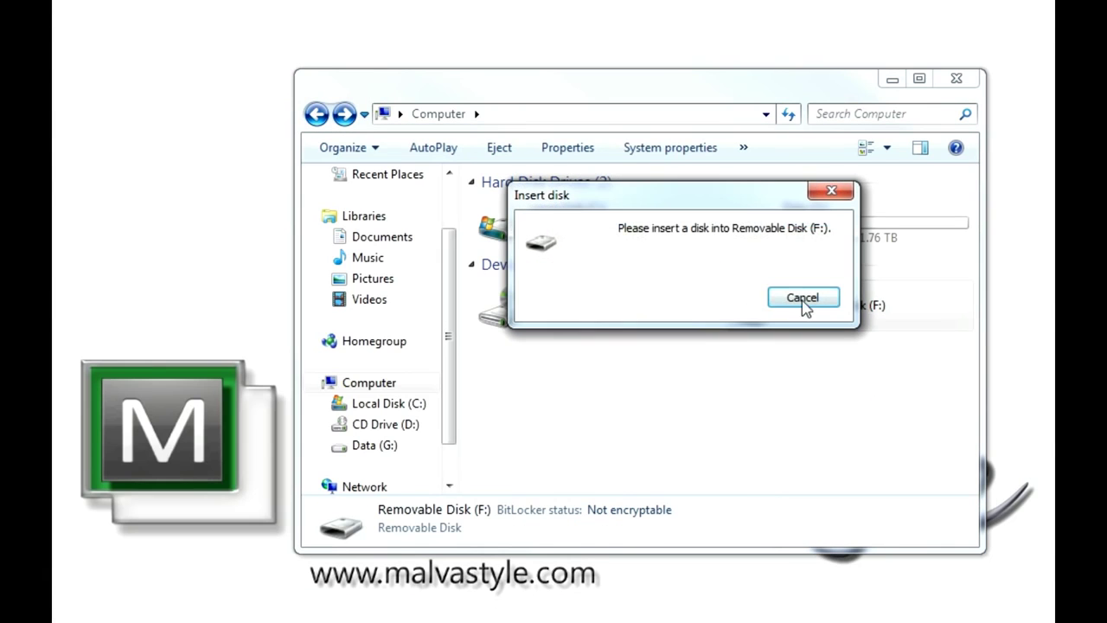
mouse_move(705, 198)
mouse_down()
mouse_move(687, 253)
mouse_move(694, 315)
mouse_up()
click(811, 417)
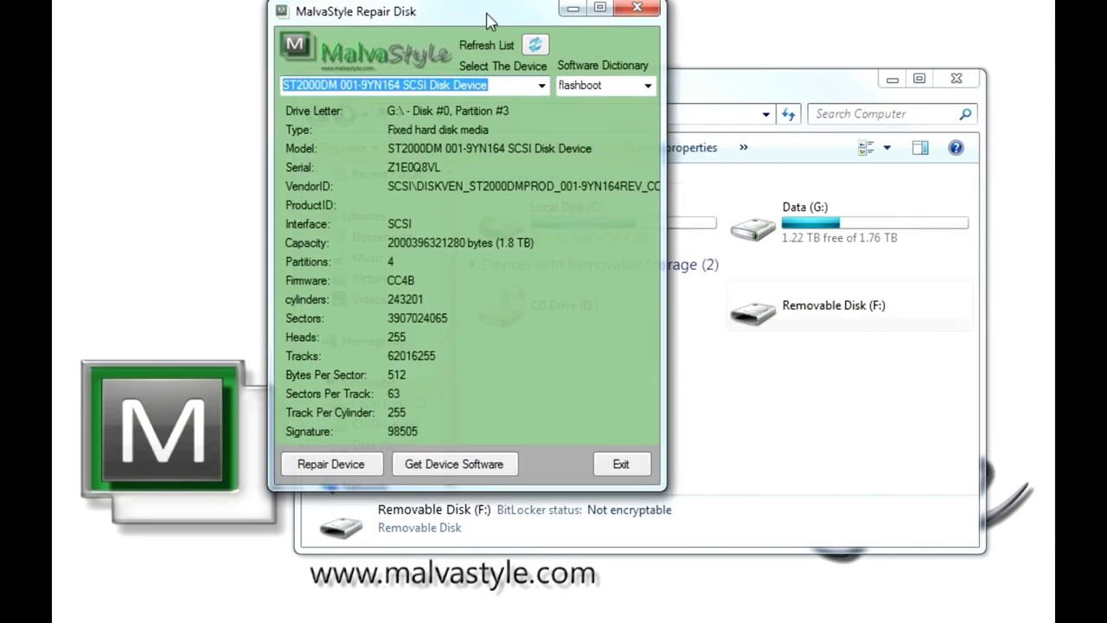
drag(487, 20, 584, 83)
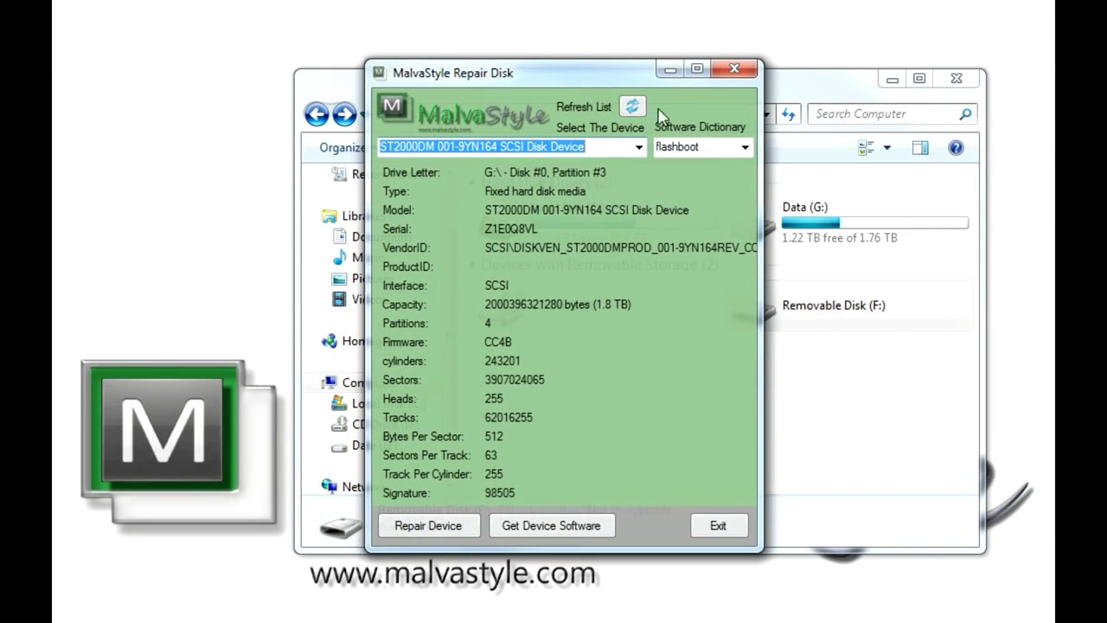
Step: Refresh the device list and check the drop-down lists ST2000DM and Verbatim USB Device
click(604, 147)
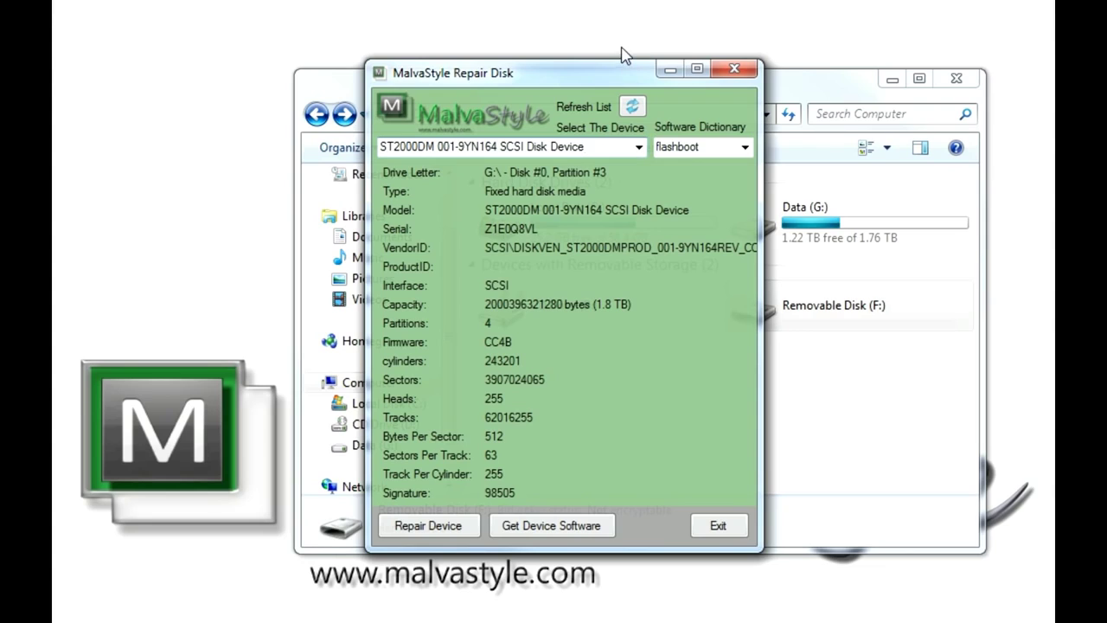
click(633, 107)
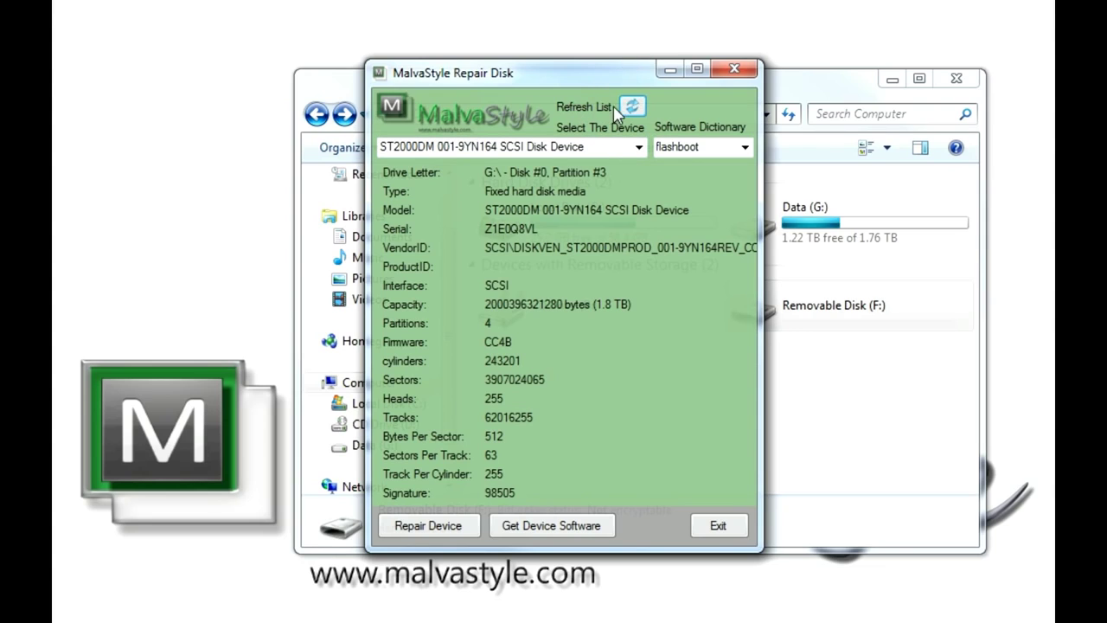
click(638, 149)
click(638, 149)
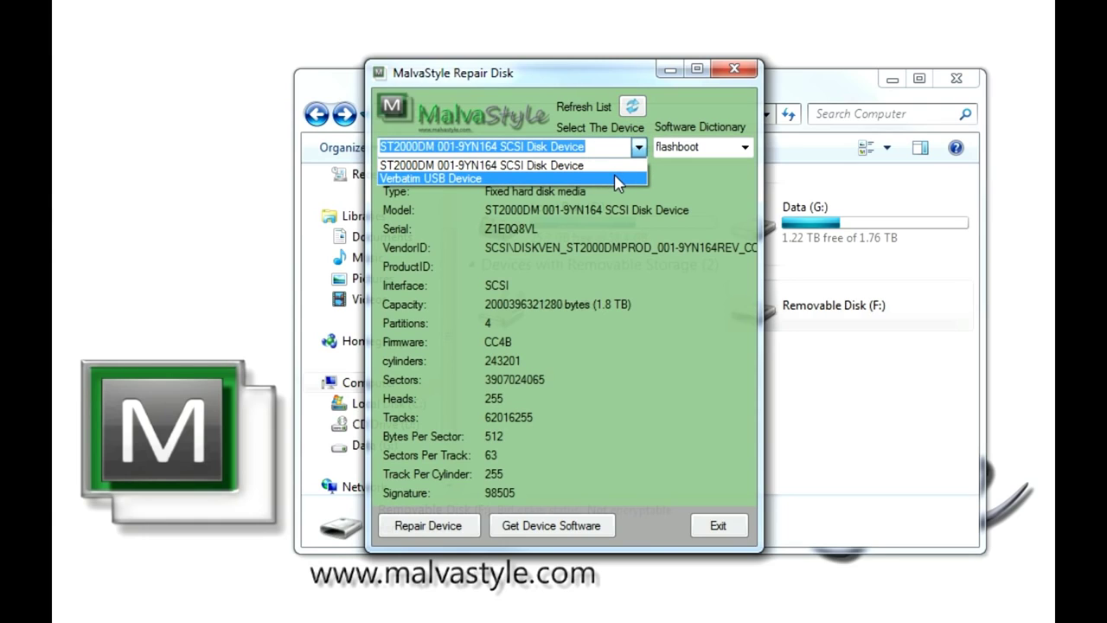
click(621, 165)
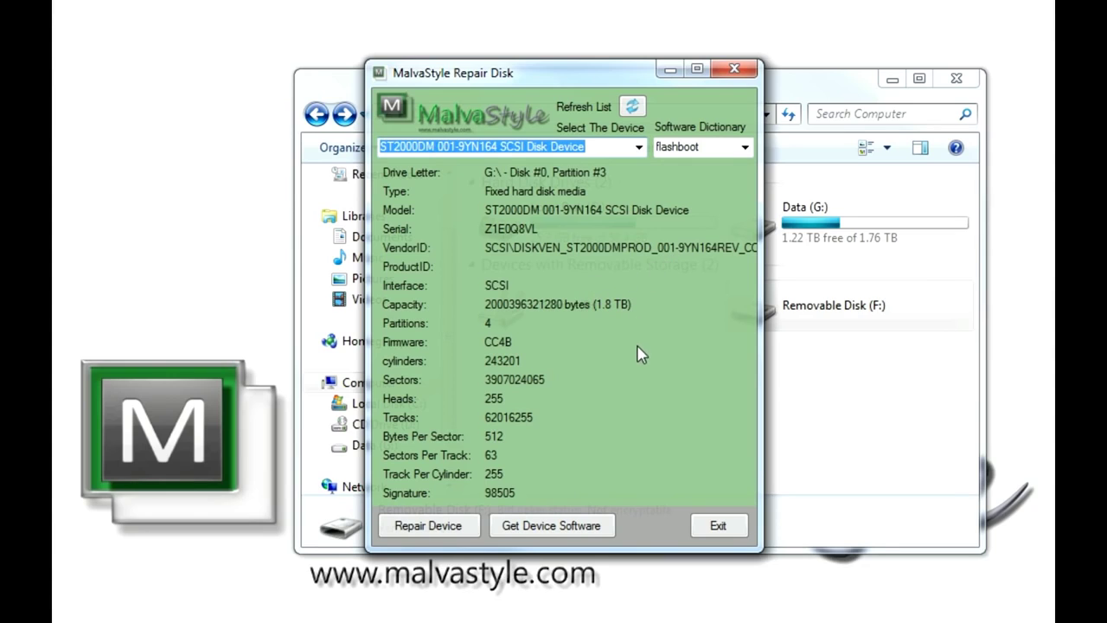
click(639, 149)
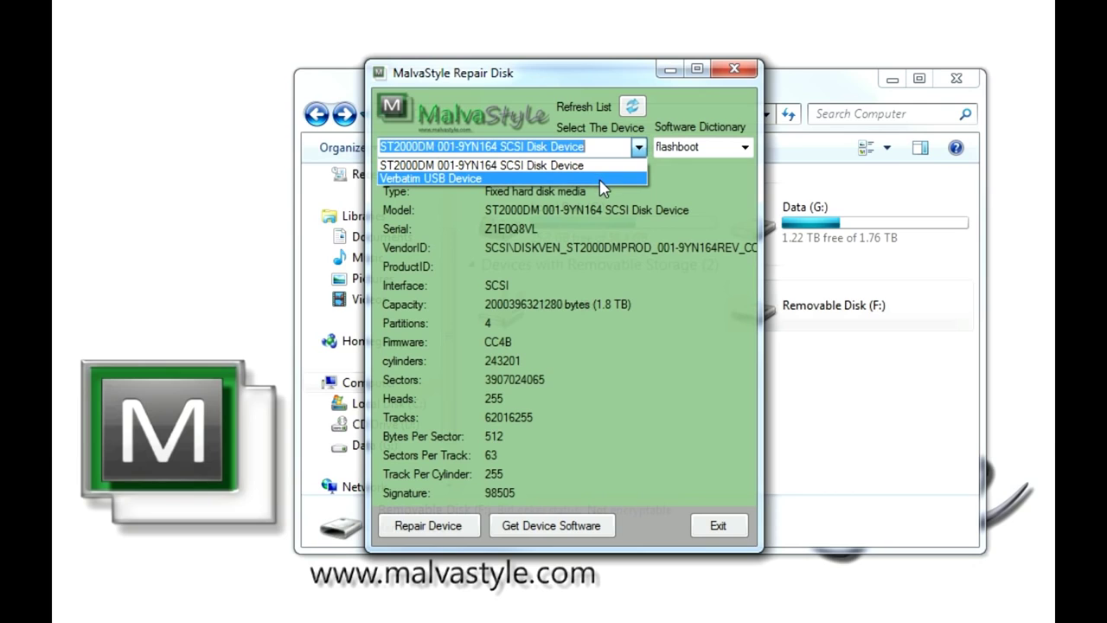
Step: Select the Verbatim USB Device (7.3 GB removable) and keep flashboot as the software dictionary
click(600, 180)
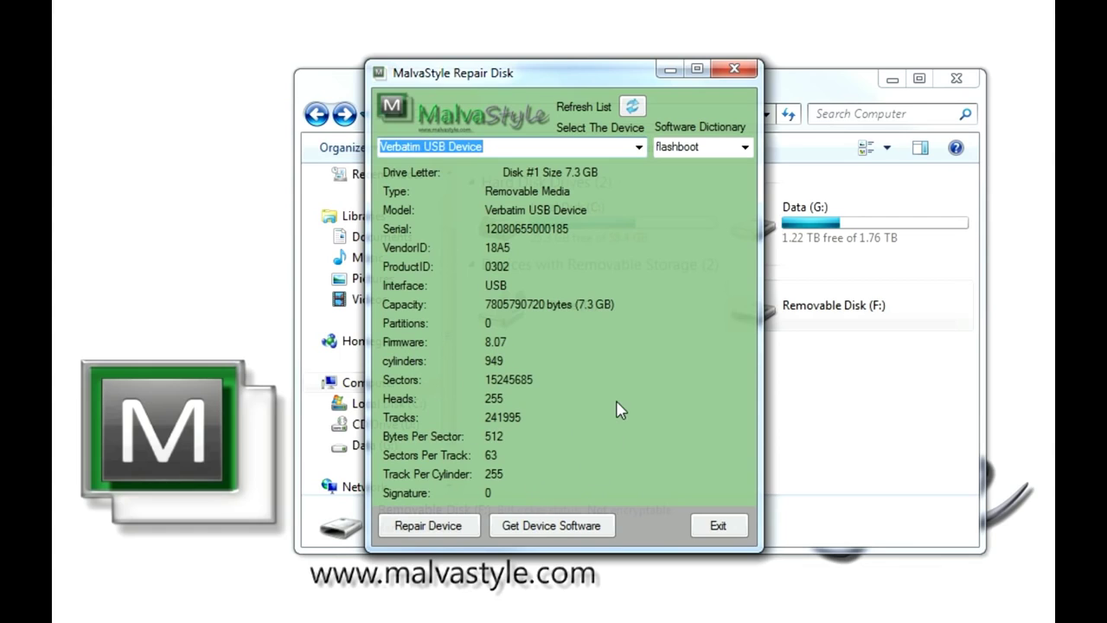
click(745, 147)
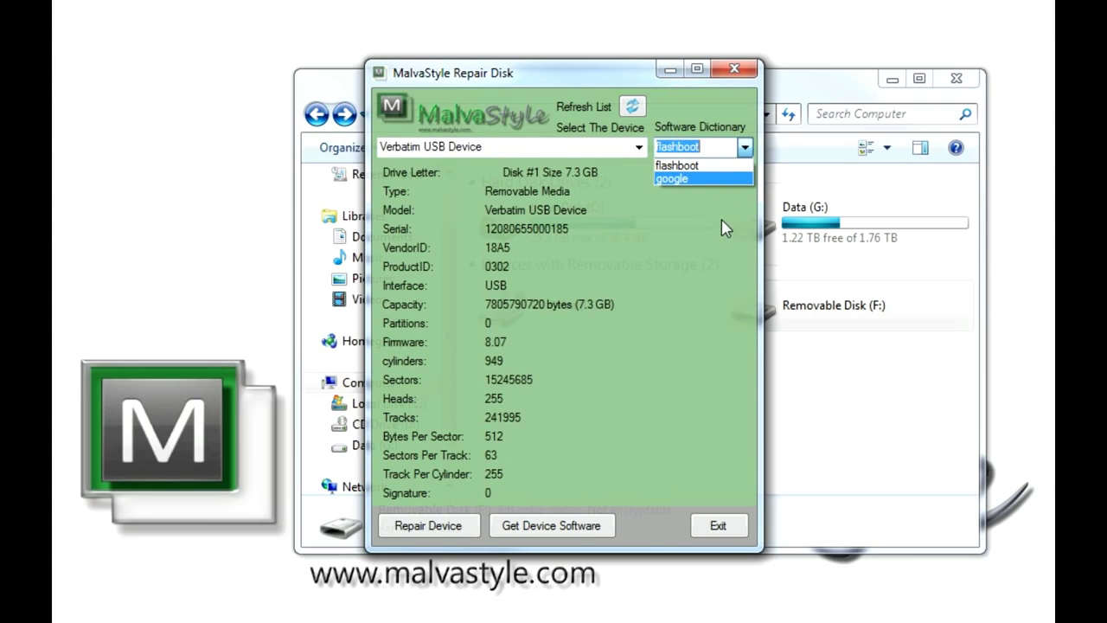
click(718, 242)
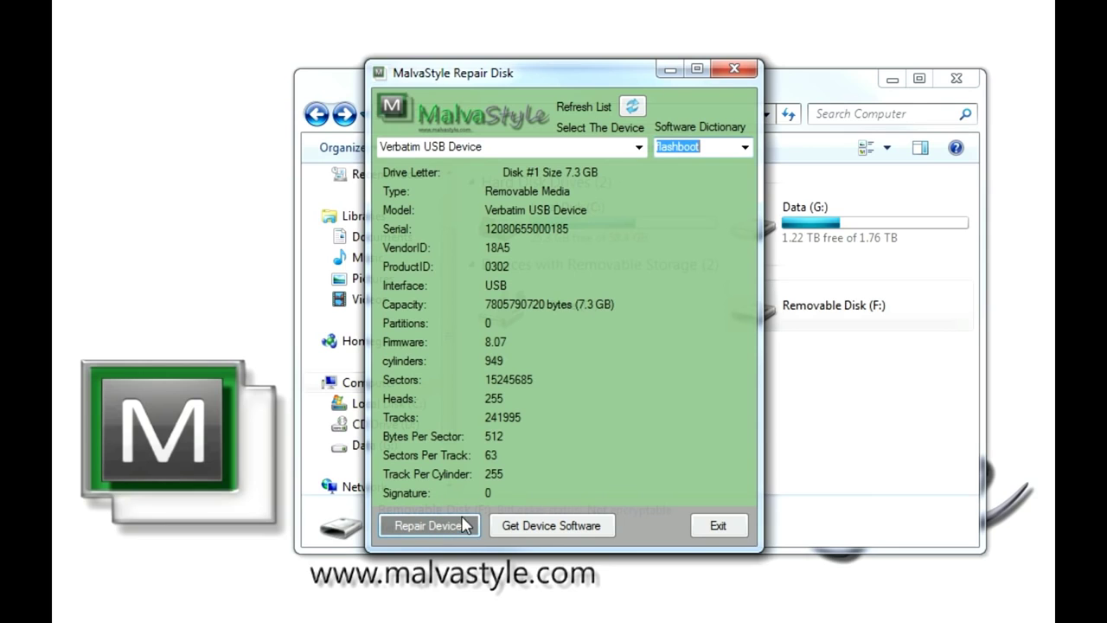
Step: Run Repair Device on the Verbatim USB Device and confirm repairing and formatting the 7.3 GB disk
click(428, 524)
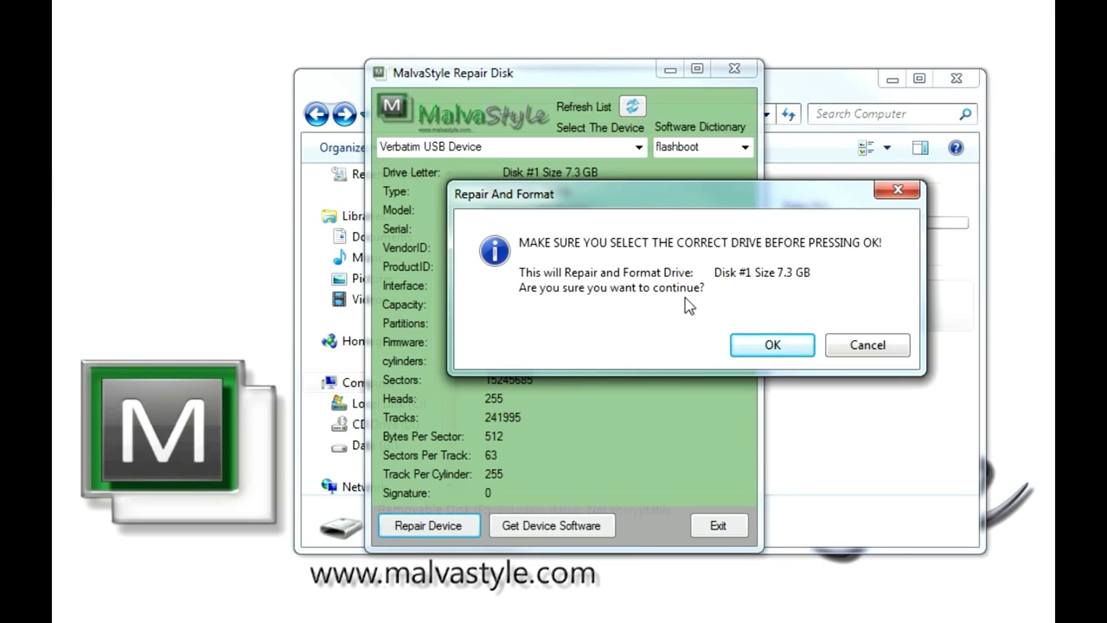
click(772, 344)
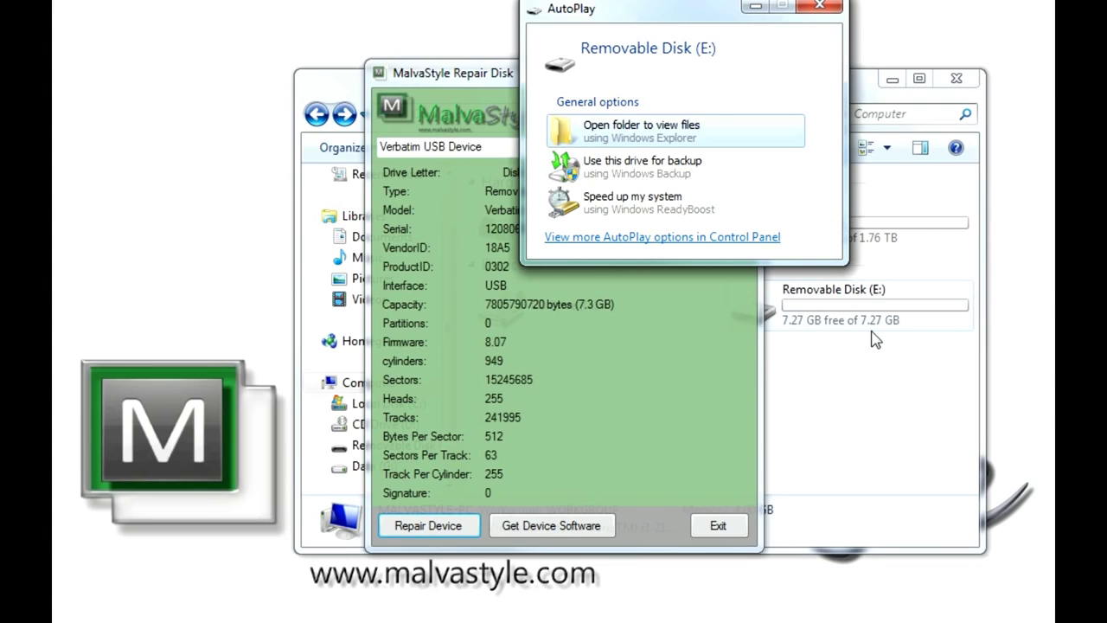
Step: Open Removable Disk (E:) from AutoPlay, add a new text document named 'test doc', and close the window
click(677, 136)
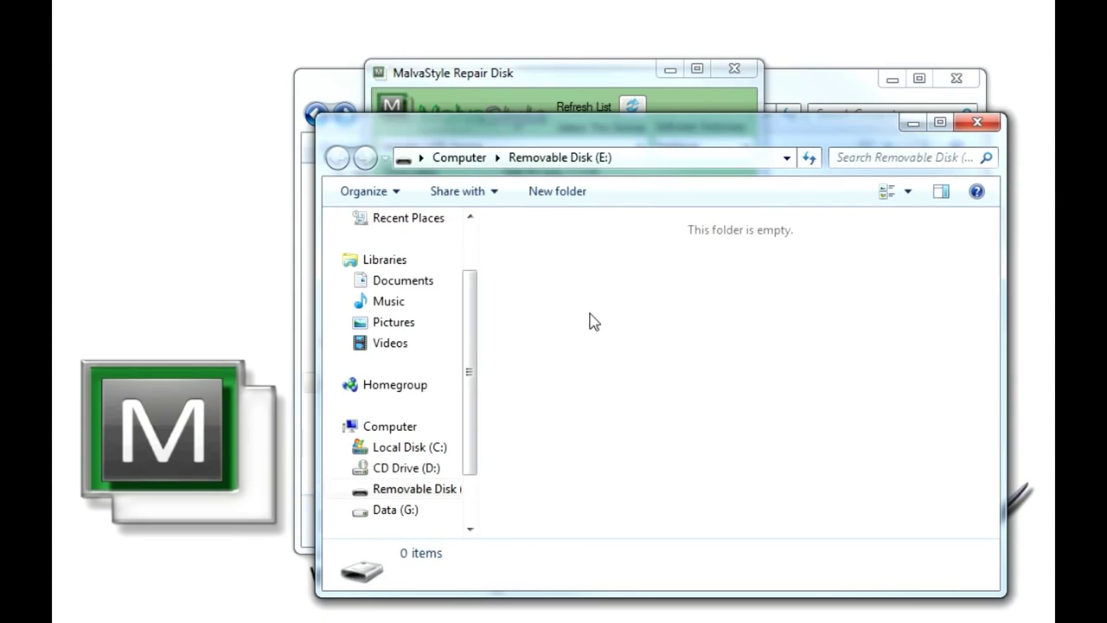
right_click(599, 275)
mouse_move(735, 278)
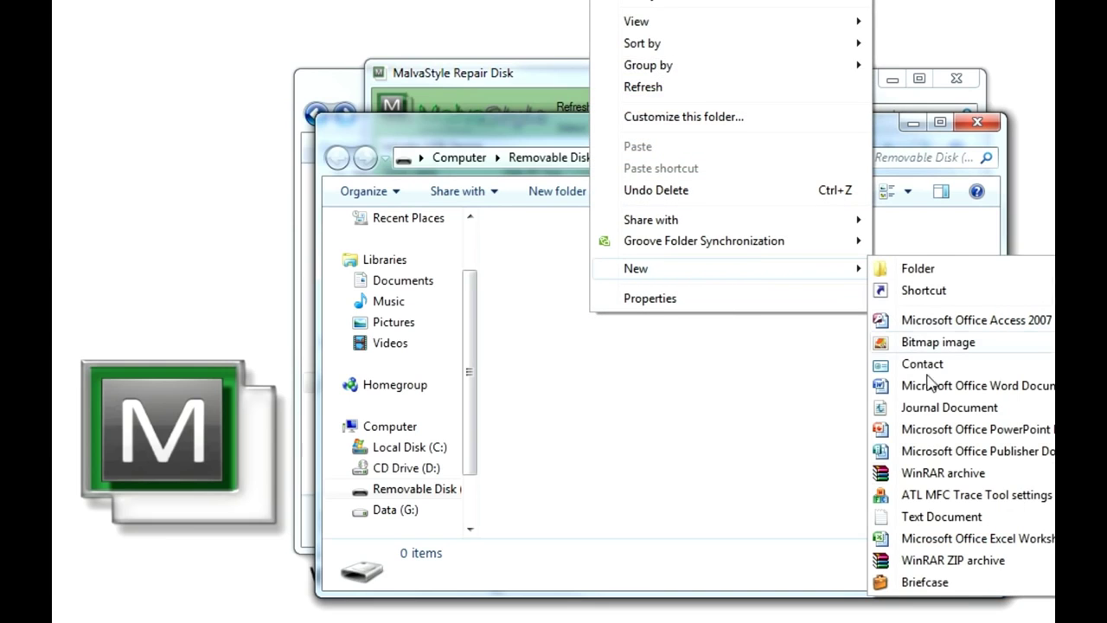
click(975, 518)
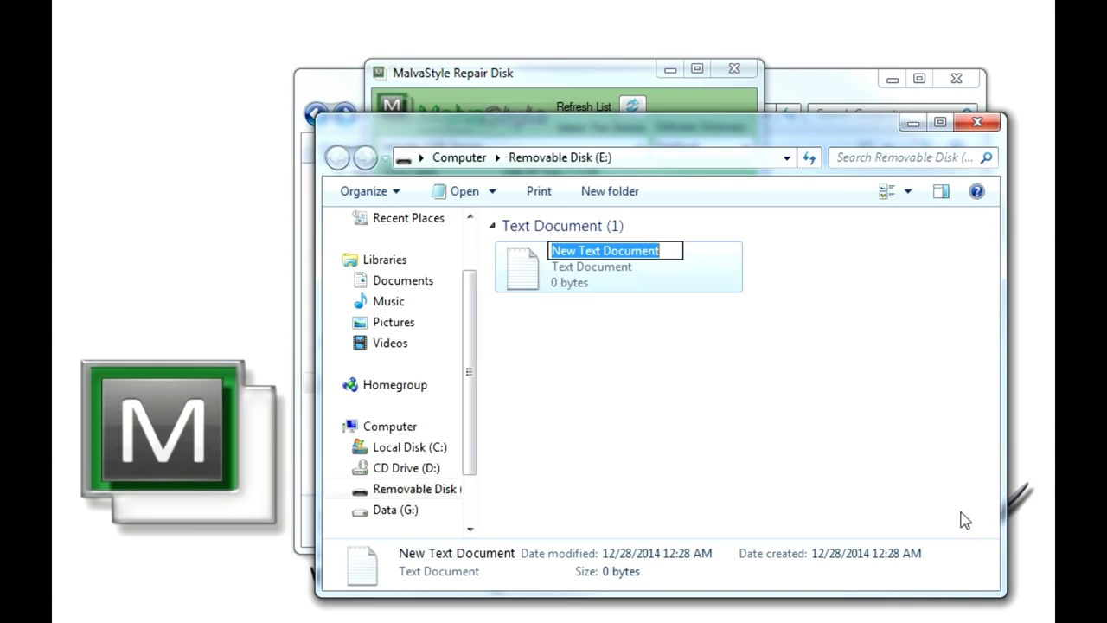
text(test doc)
click(774, 398)
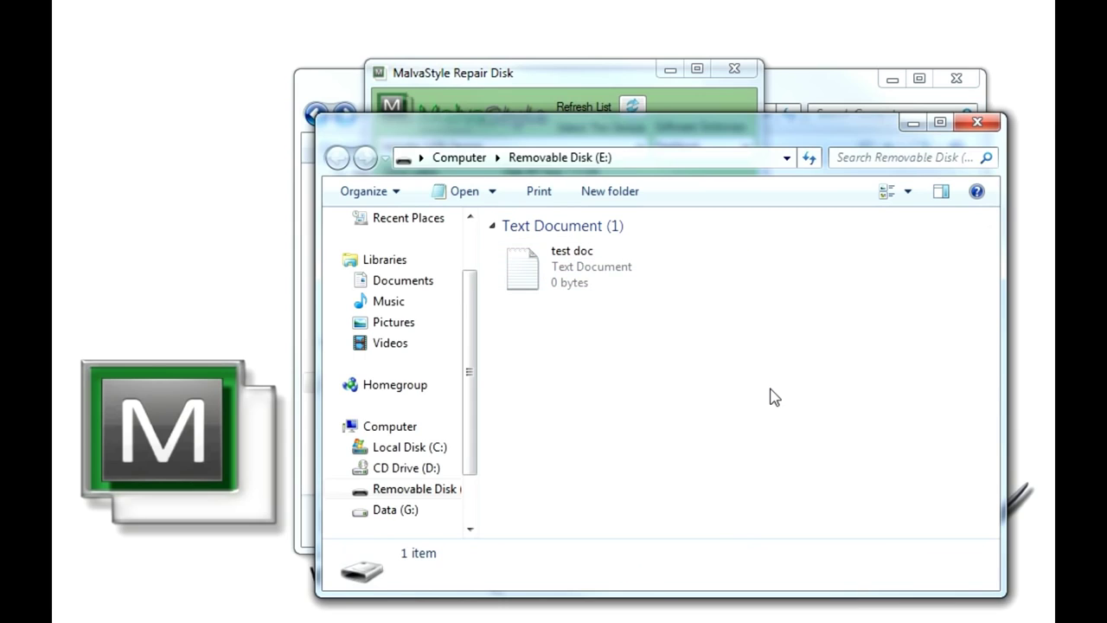
click(610, 275)
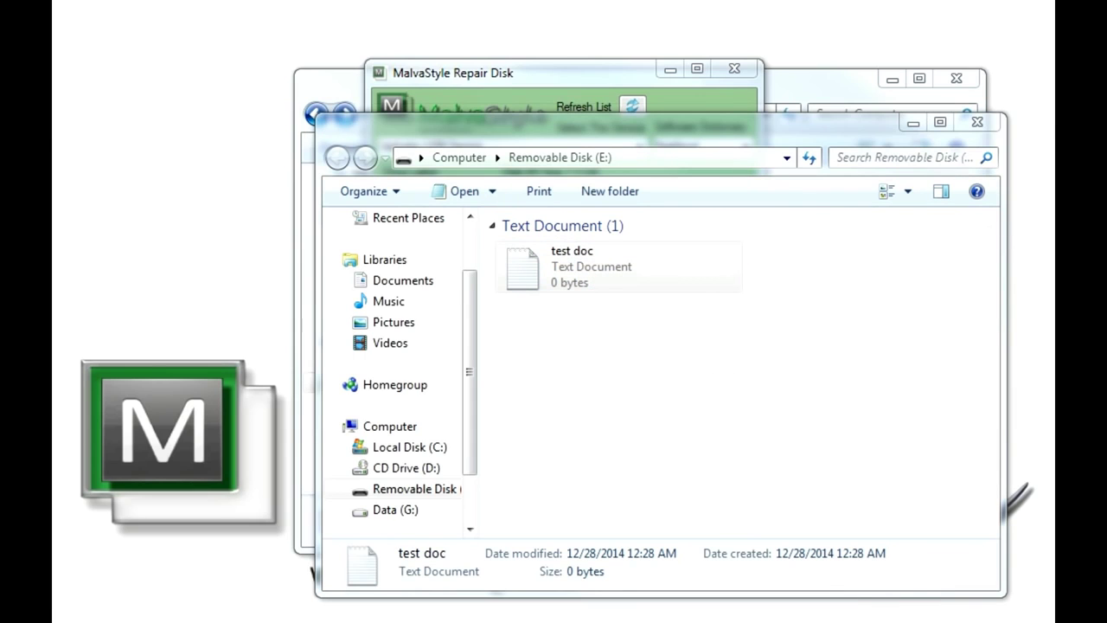
drag(822, 135, 796, 130)
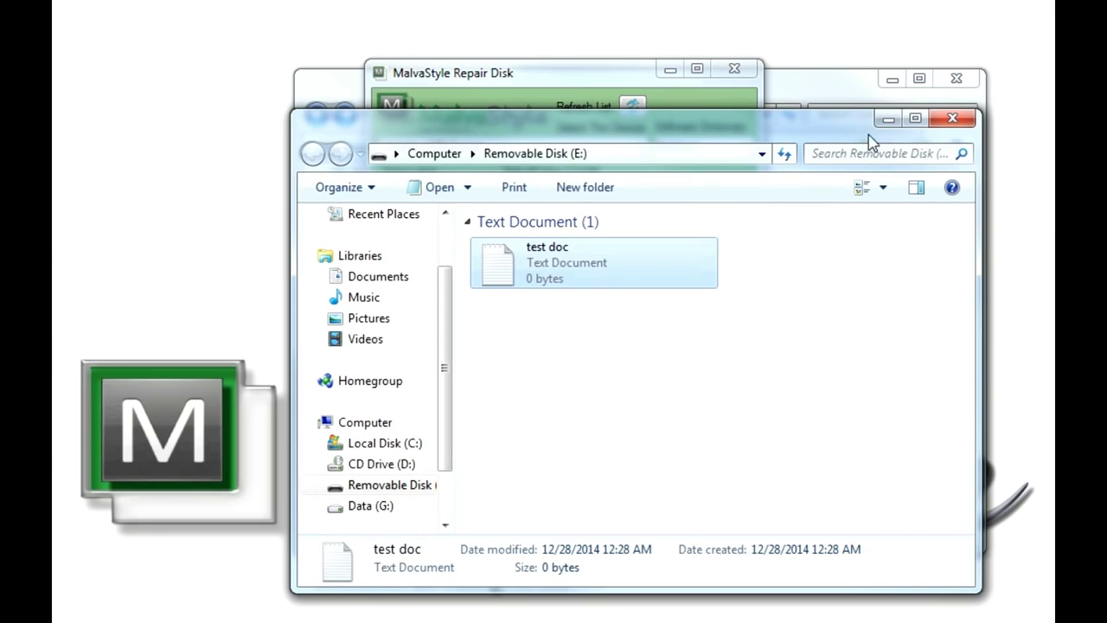
click(951, 126)
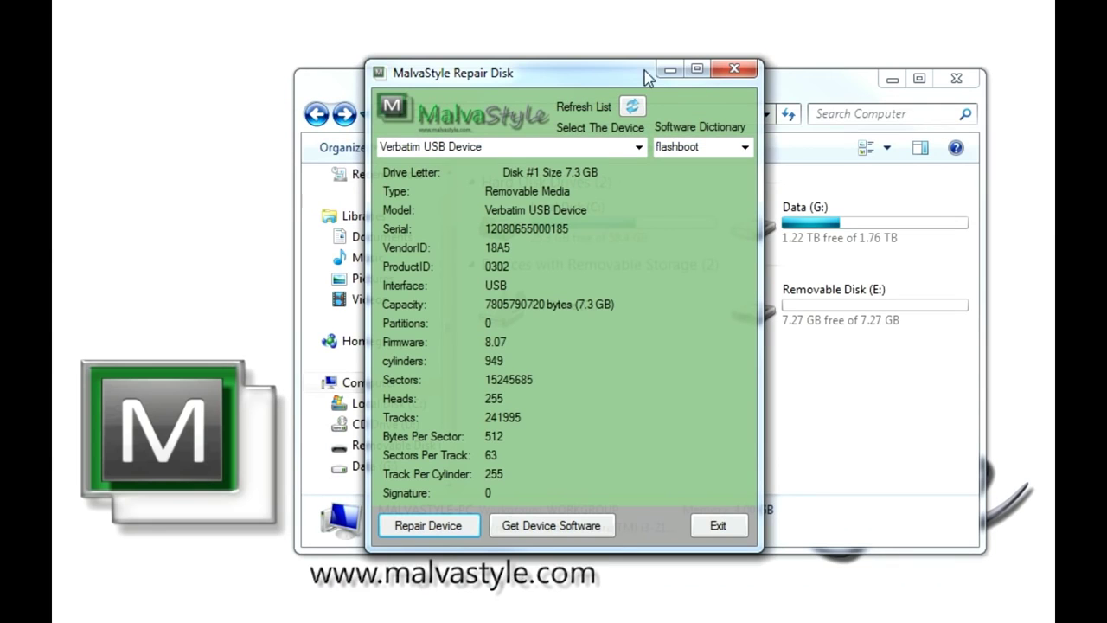
Step: Open Removable Disk (E:) and permanently delete the 'test doc' file
click(668, 71)
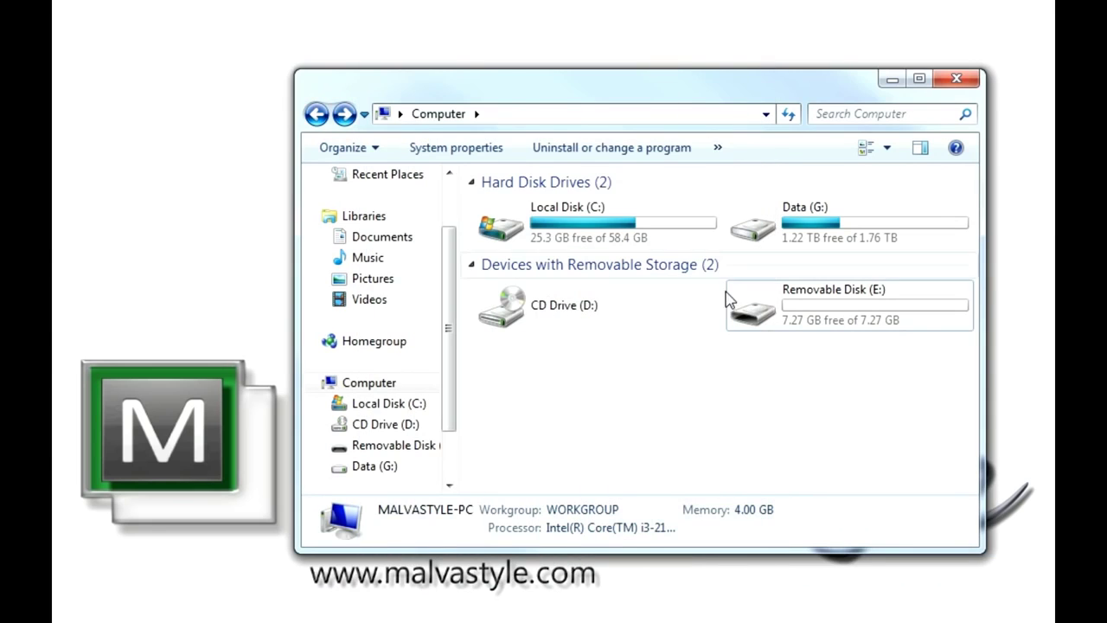
double_click(855, 309)
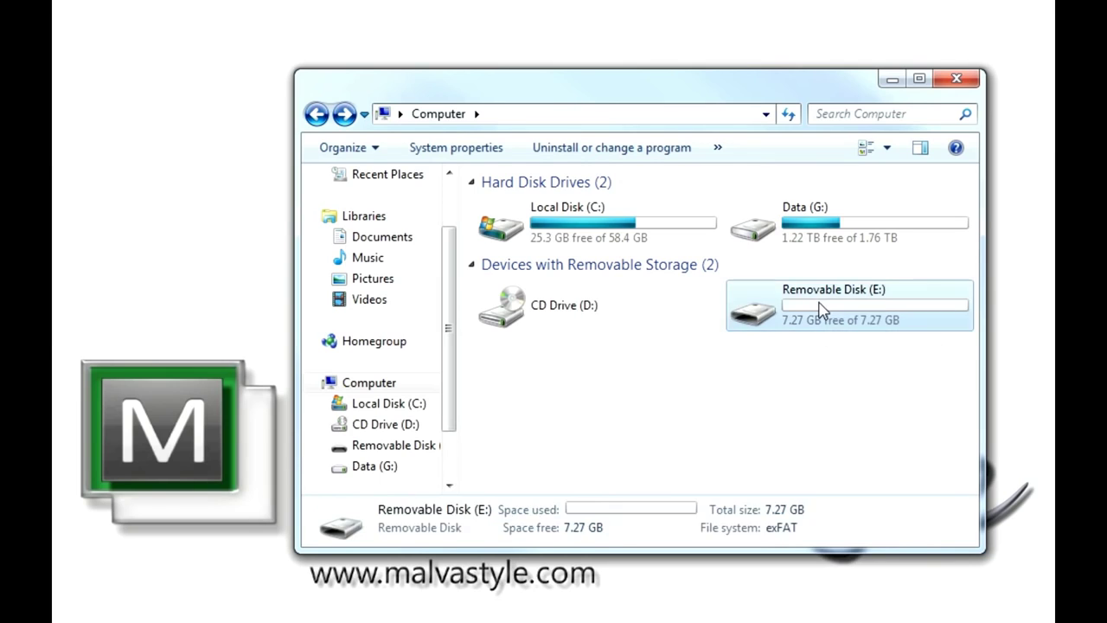
click(577, 239)
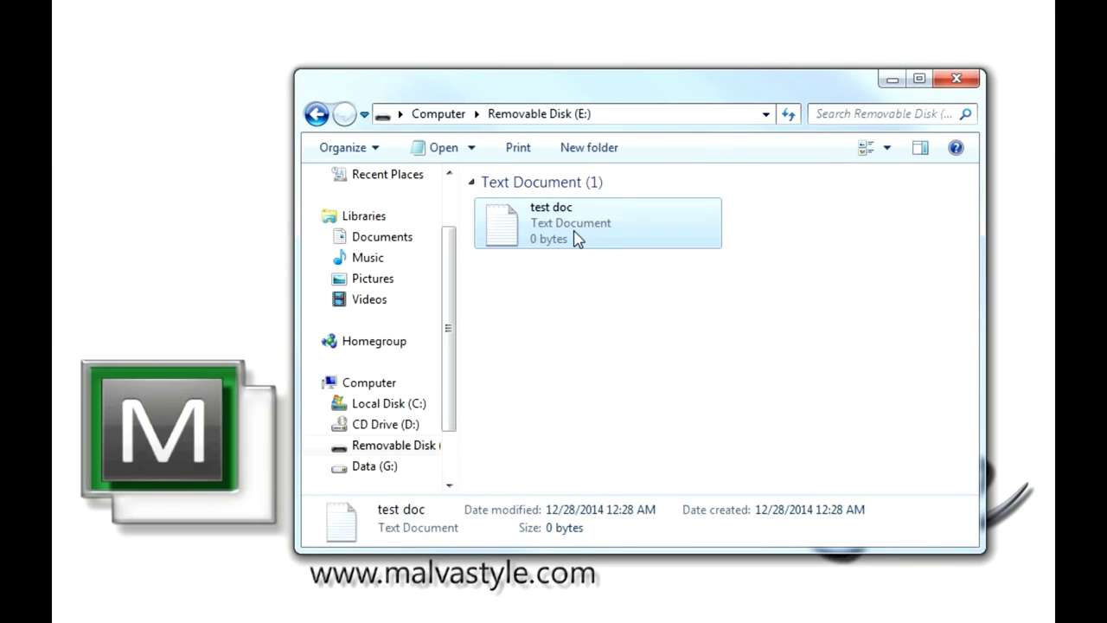
right_click(577, 239)
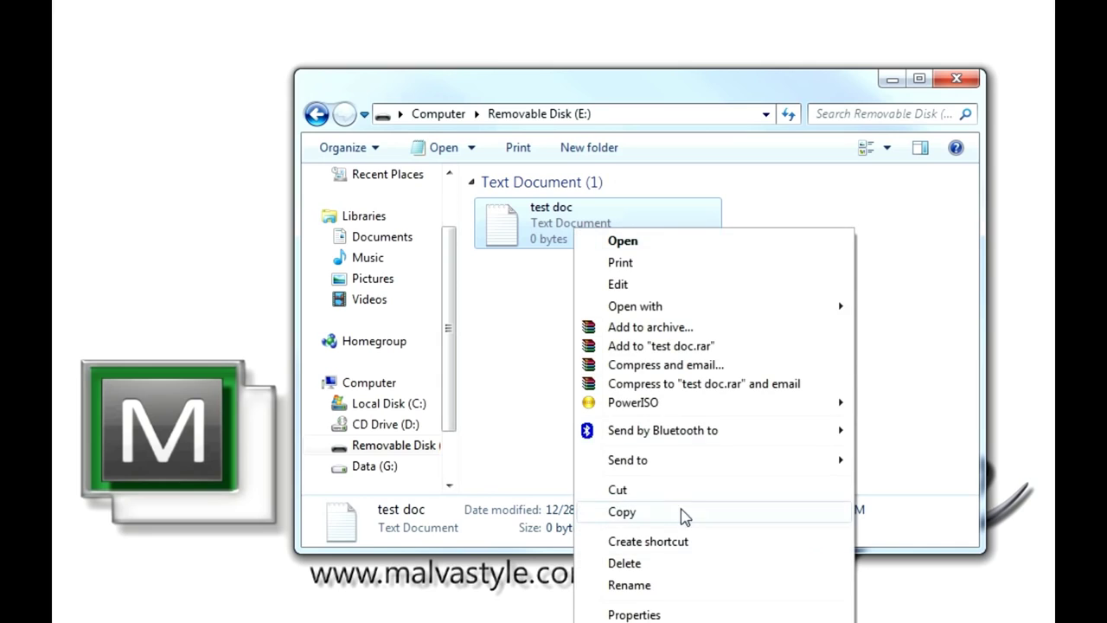
click(689, 563)
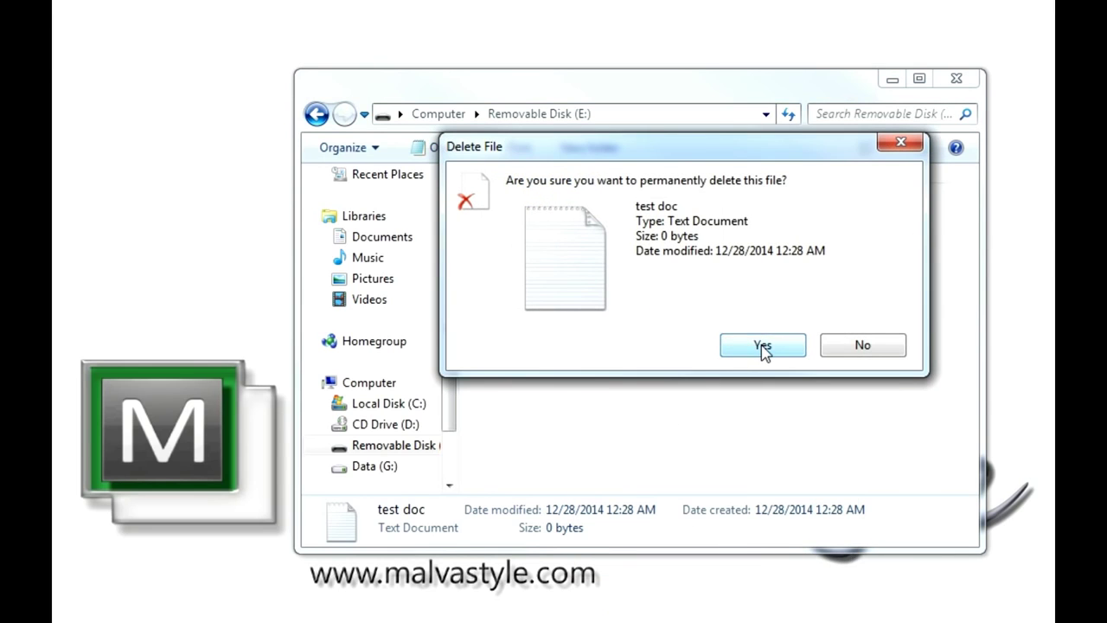
click(761, 350)
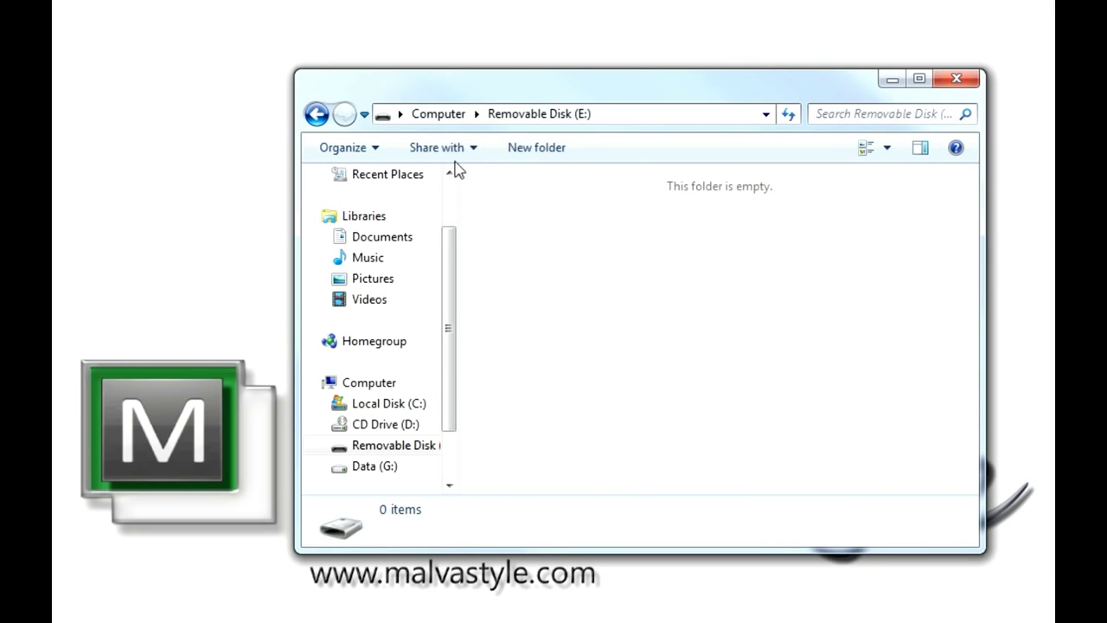
Step: Go back to Computer, reopen E: to confirm it is empty, and return to Computer
click(315, 115)
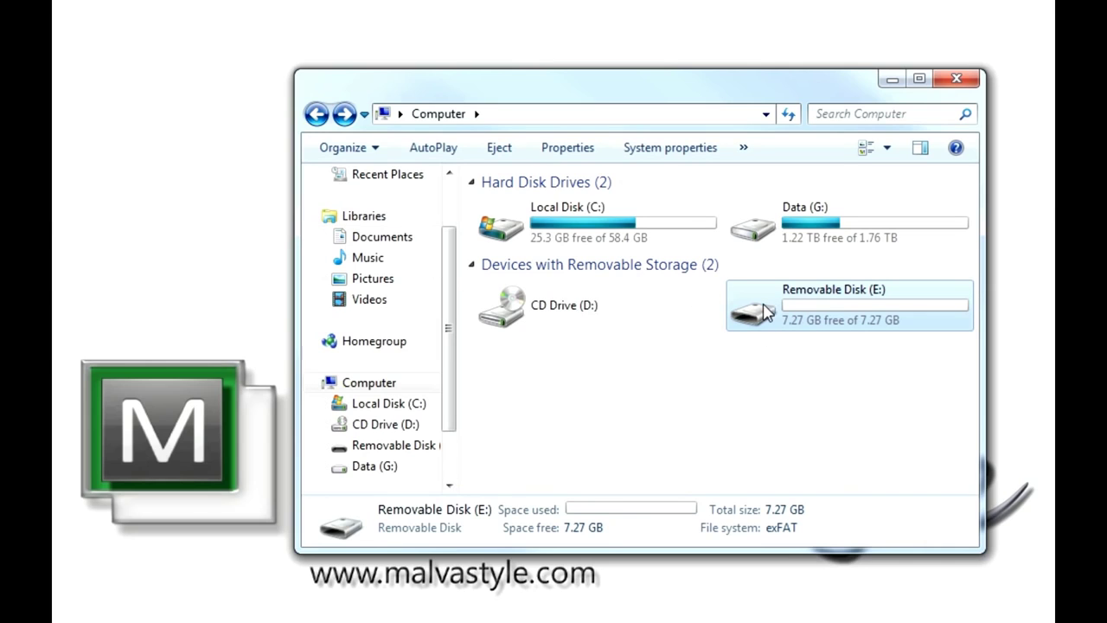
double_click(807, 310)
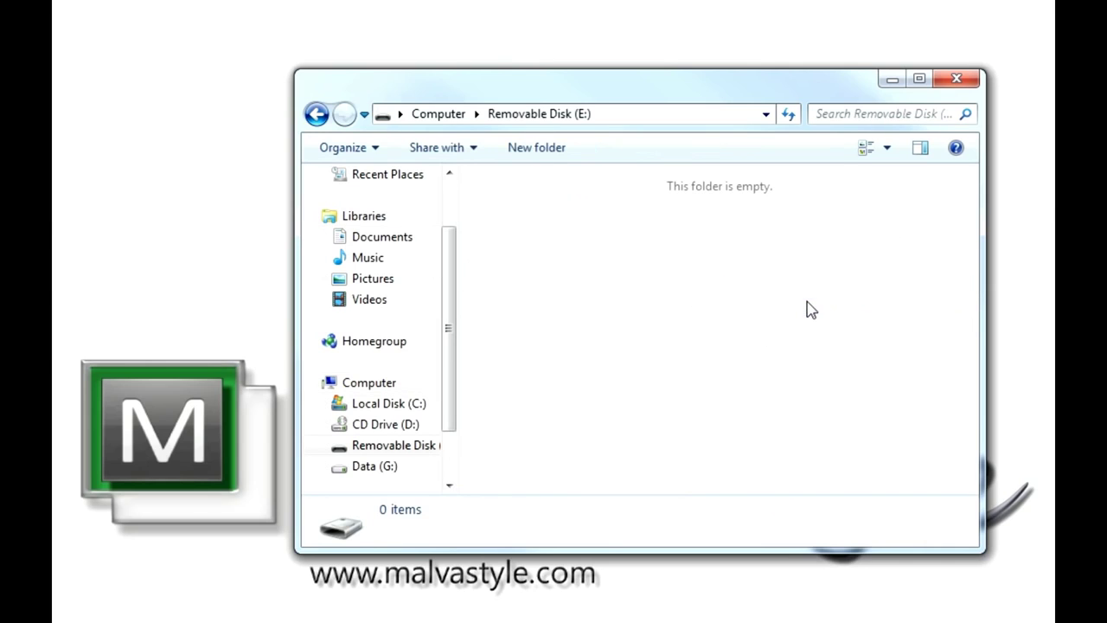
click(317, 115)
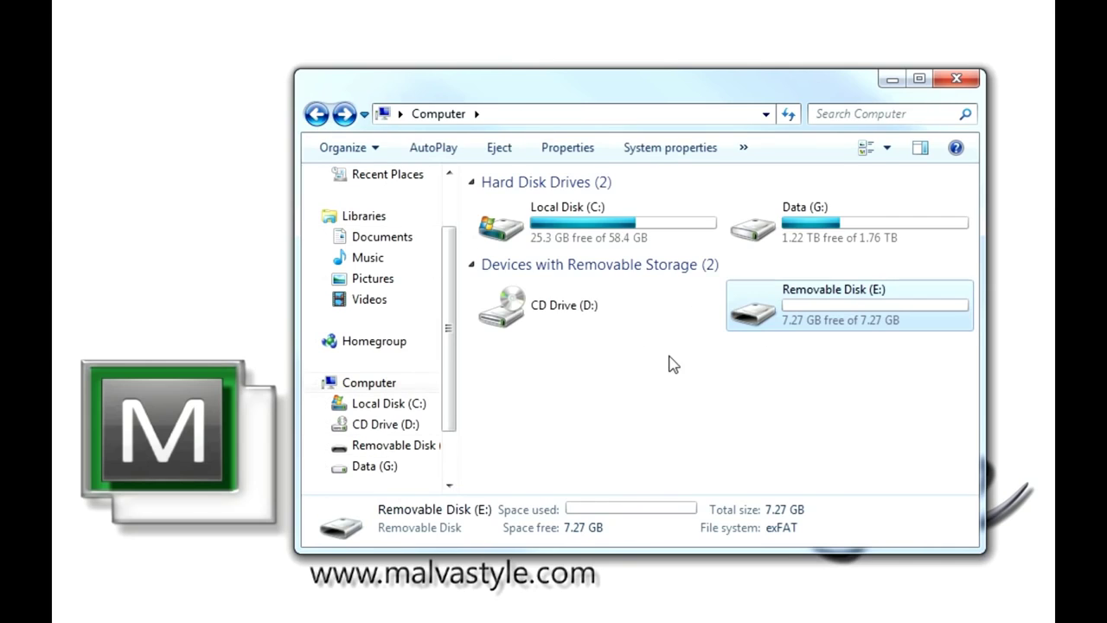
click(726, 370)
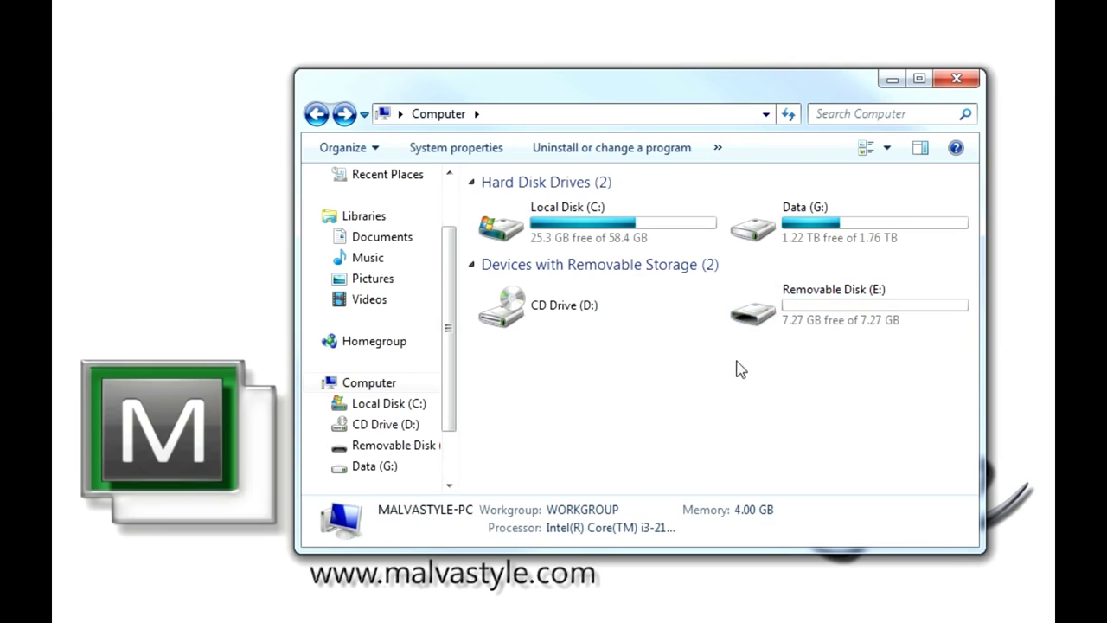
right_click(840, 321)
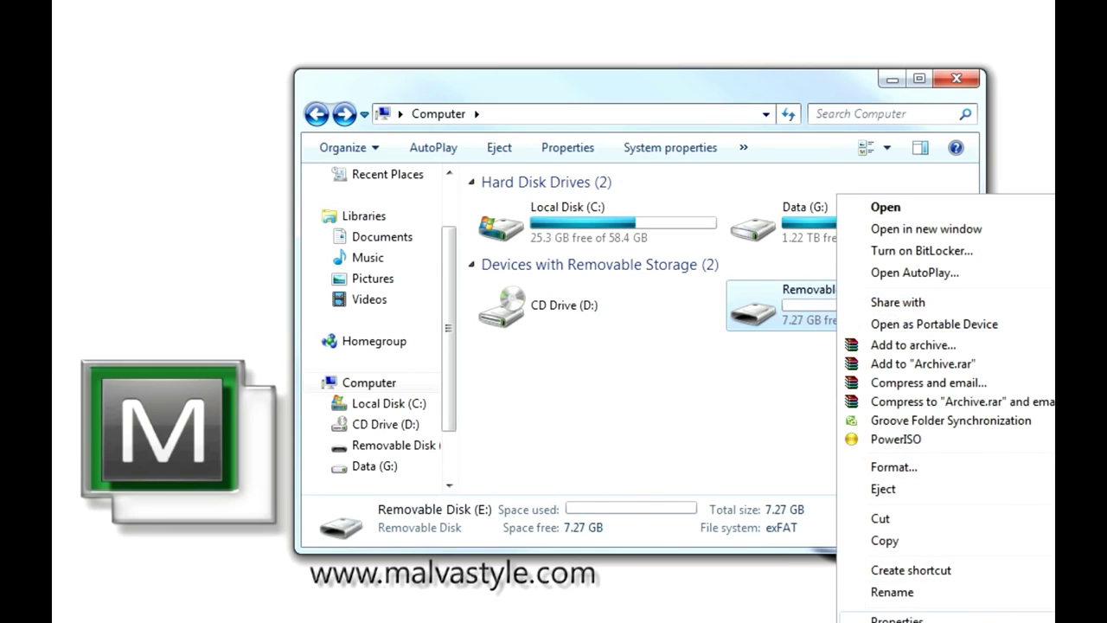
key(Escape)
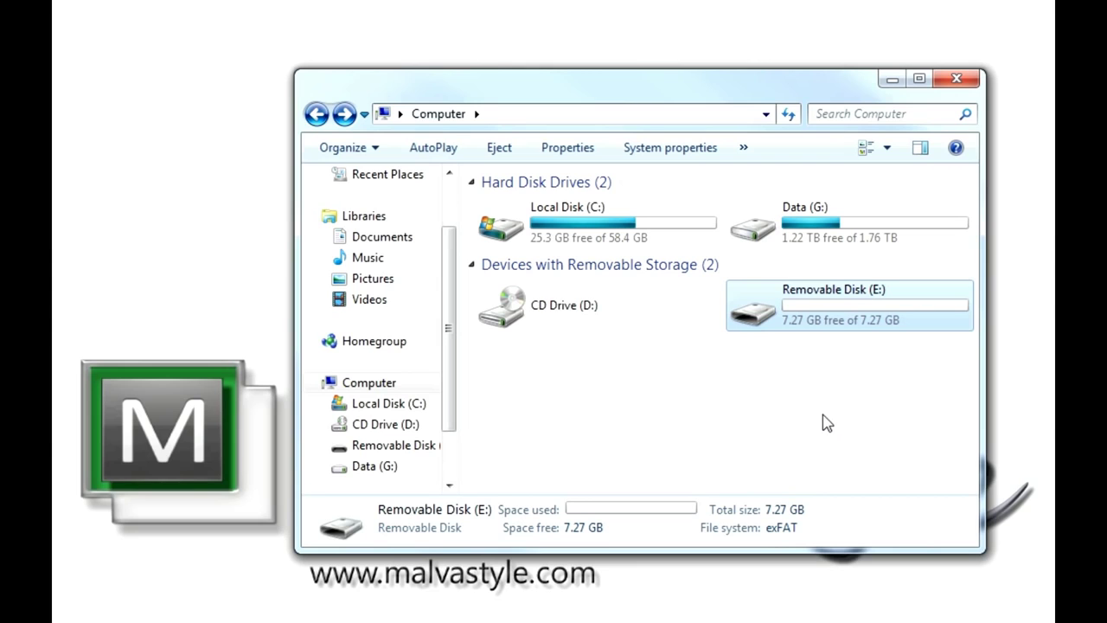
key(alt+Return)
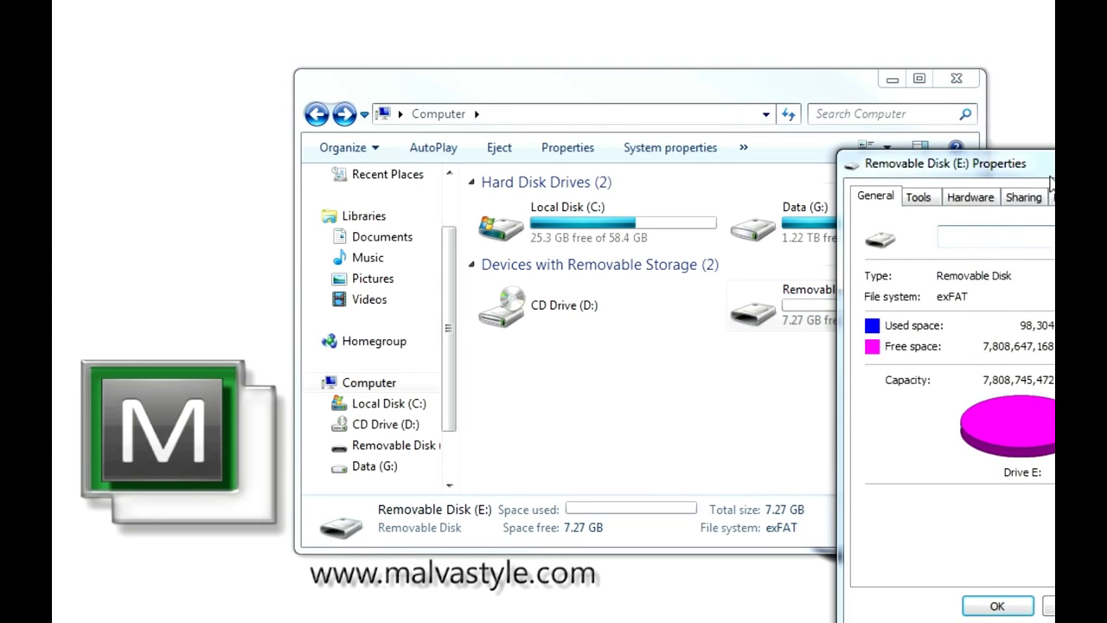
drag(1046, 102, 644, 83)
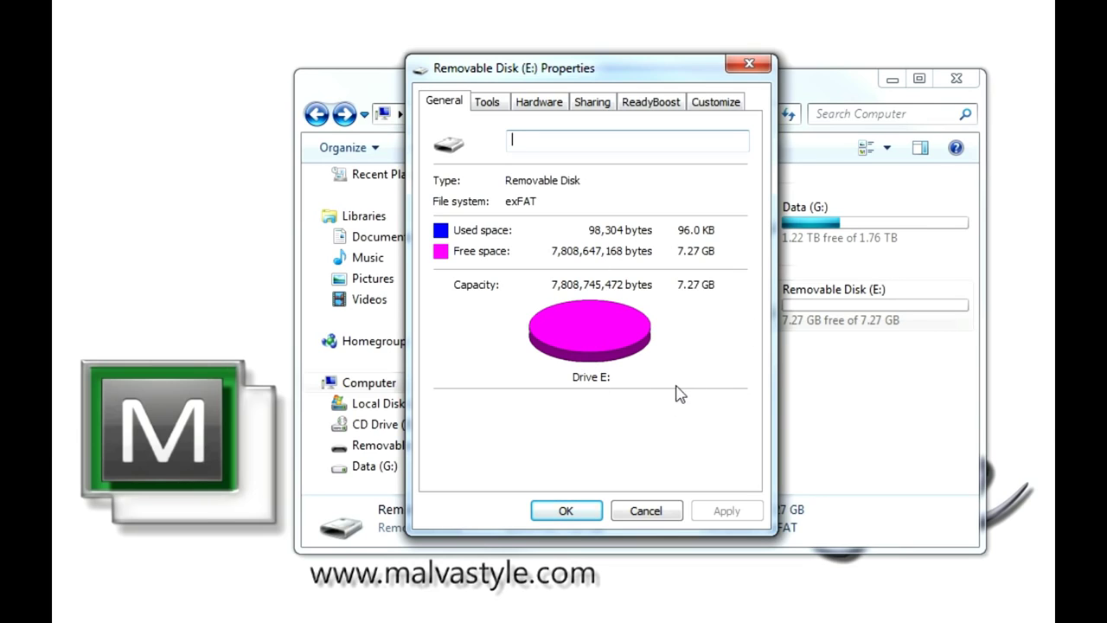
click(566, 510)
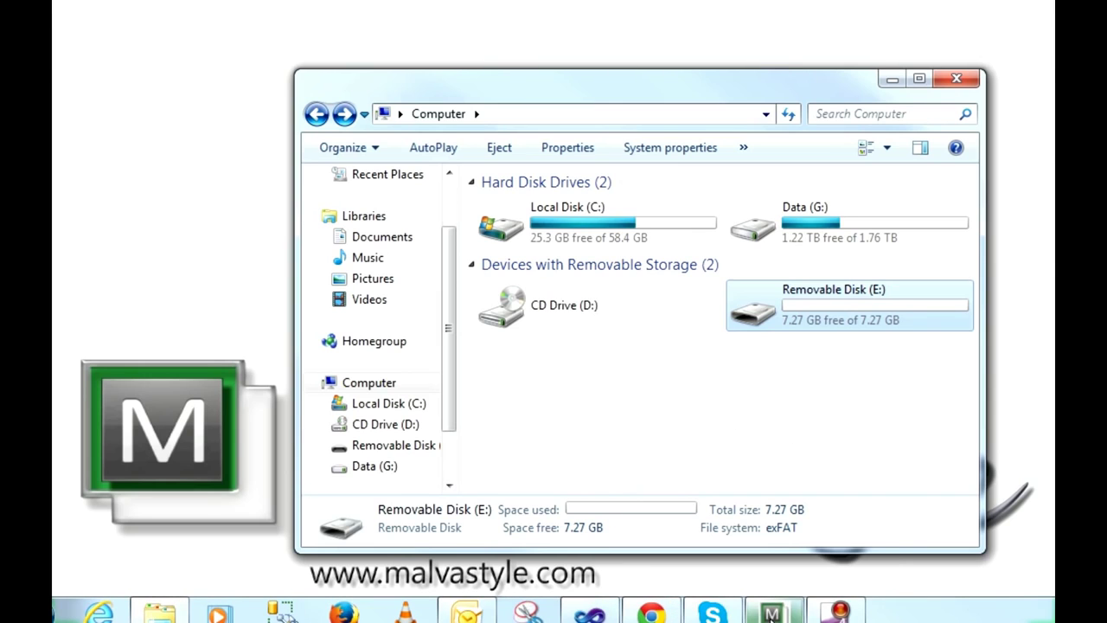
Step: Restore the repair tool showing the 7.3 GB Verbatim USB Device, with flashboot left as dictionary
click(773, 612)
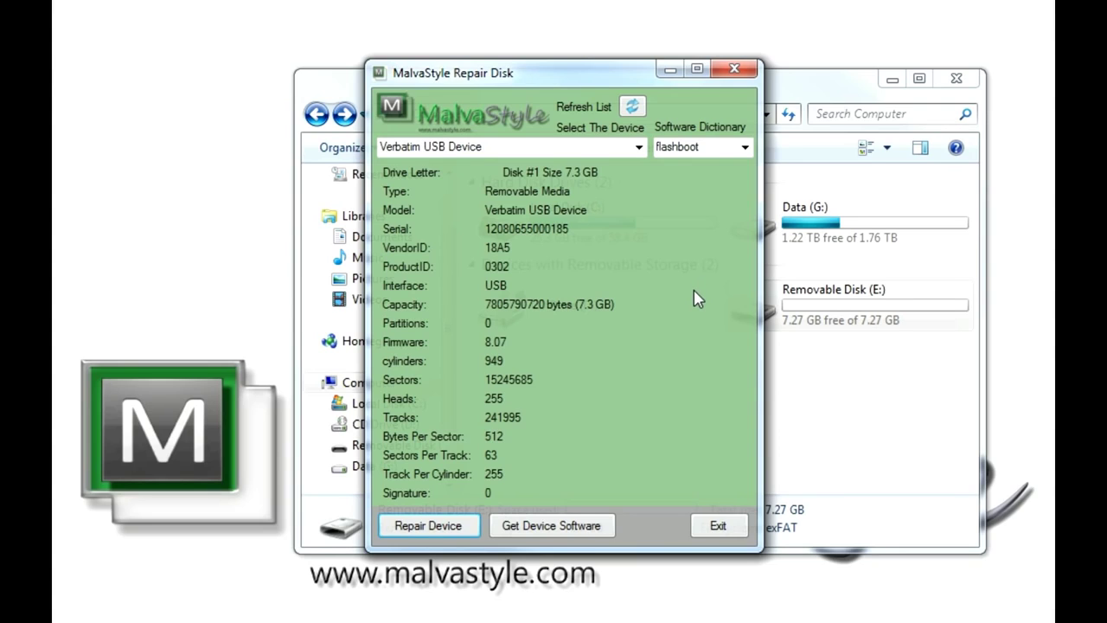
click(745, 151)
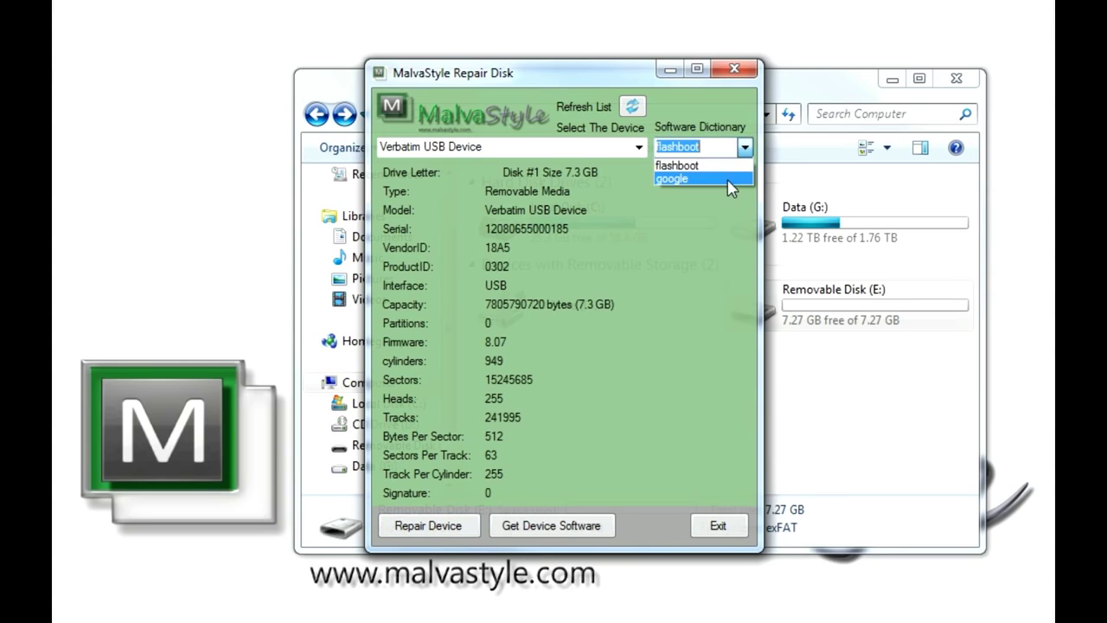
click(698, 267)
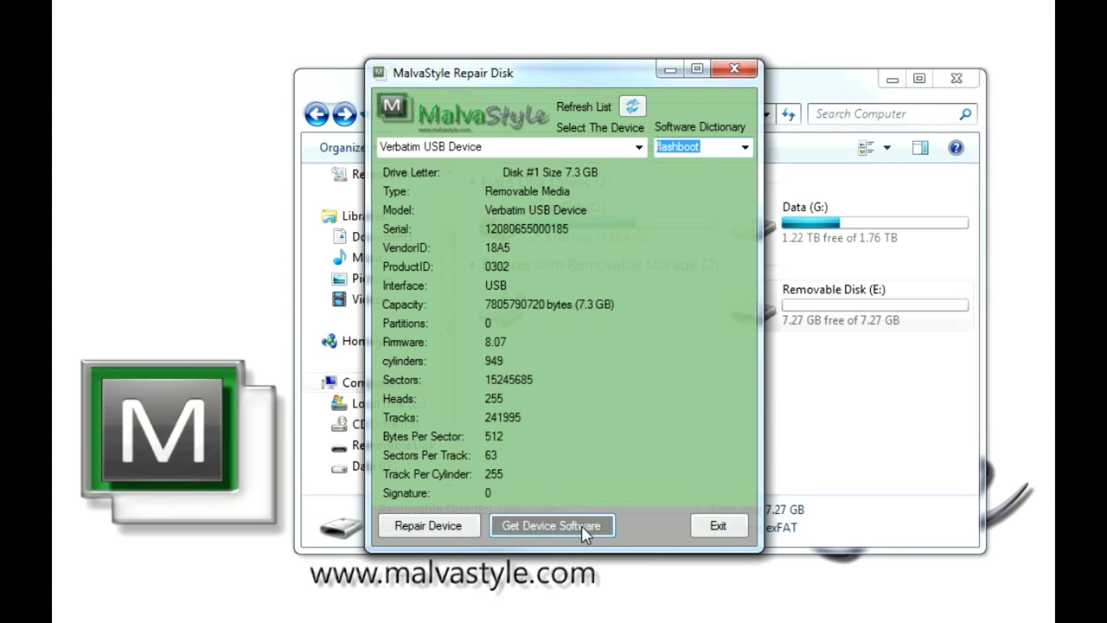
click(702, 146)
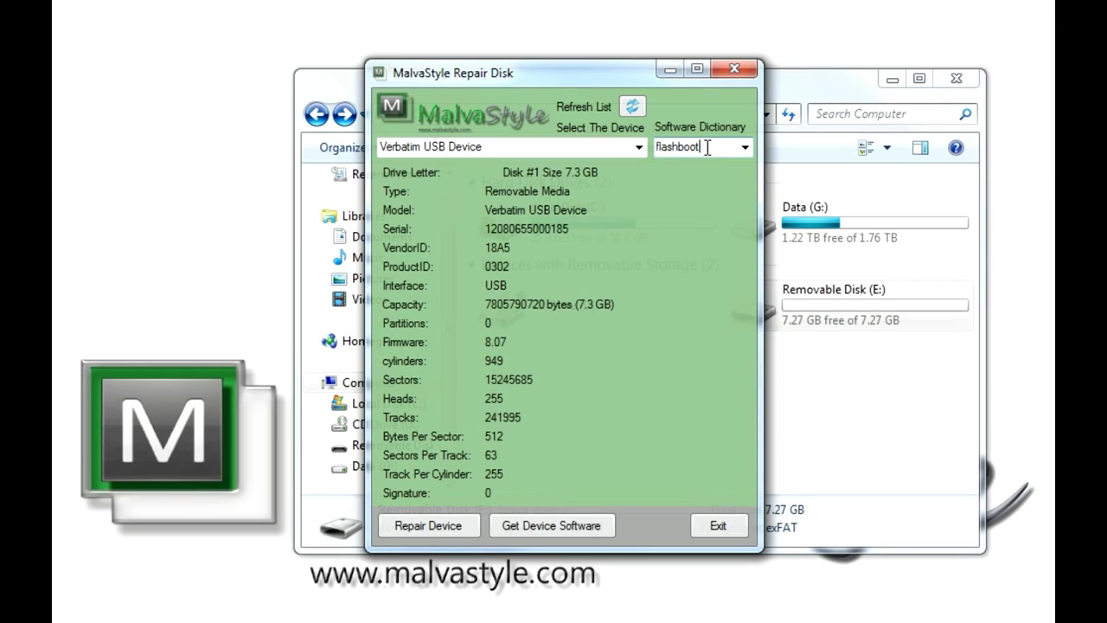
double_click(707, 147)
click(705, 152)
click(568, 525)
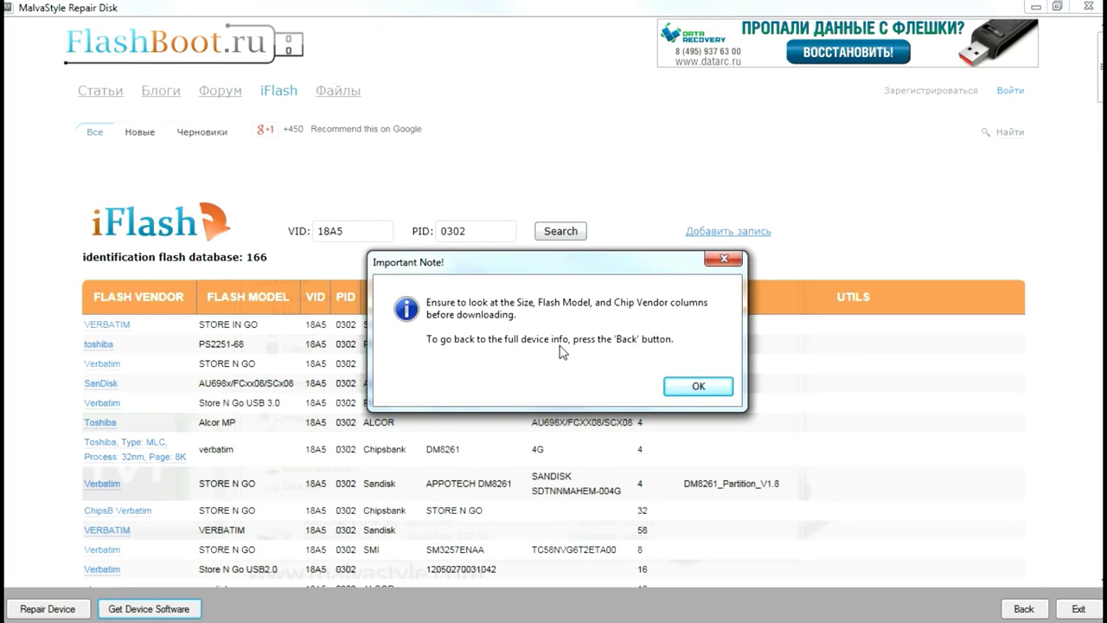
click(696, 387)
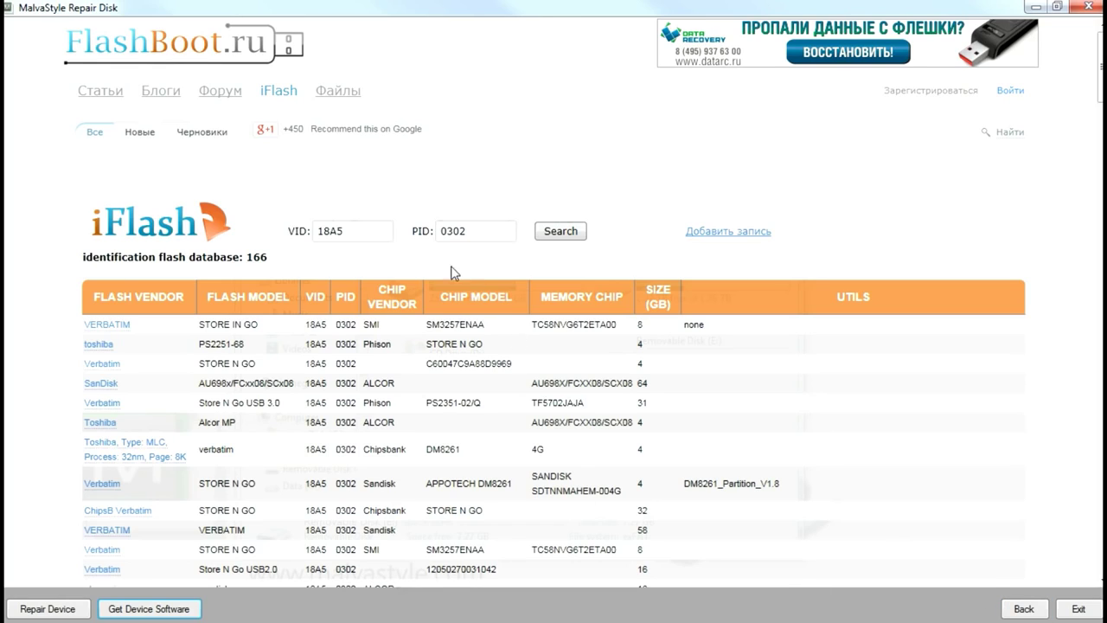
drag(363, 235, 308, 237)
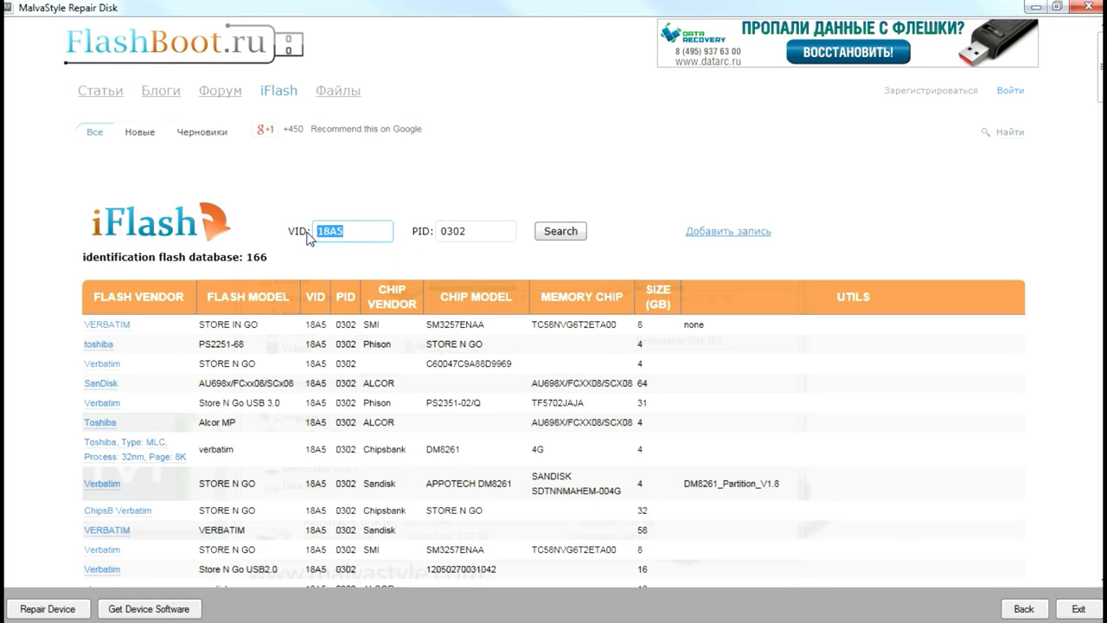
double_click(453, 232)
click(489, 231)
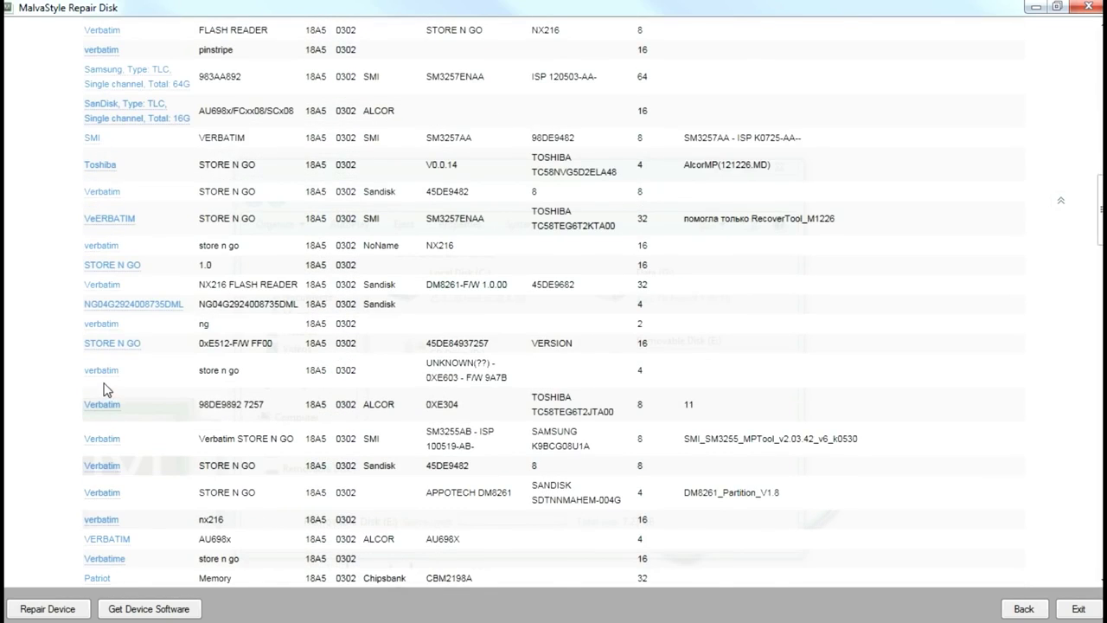
scroll(108, 391, down, 5)
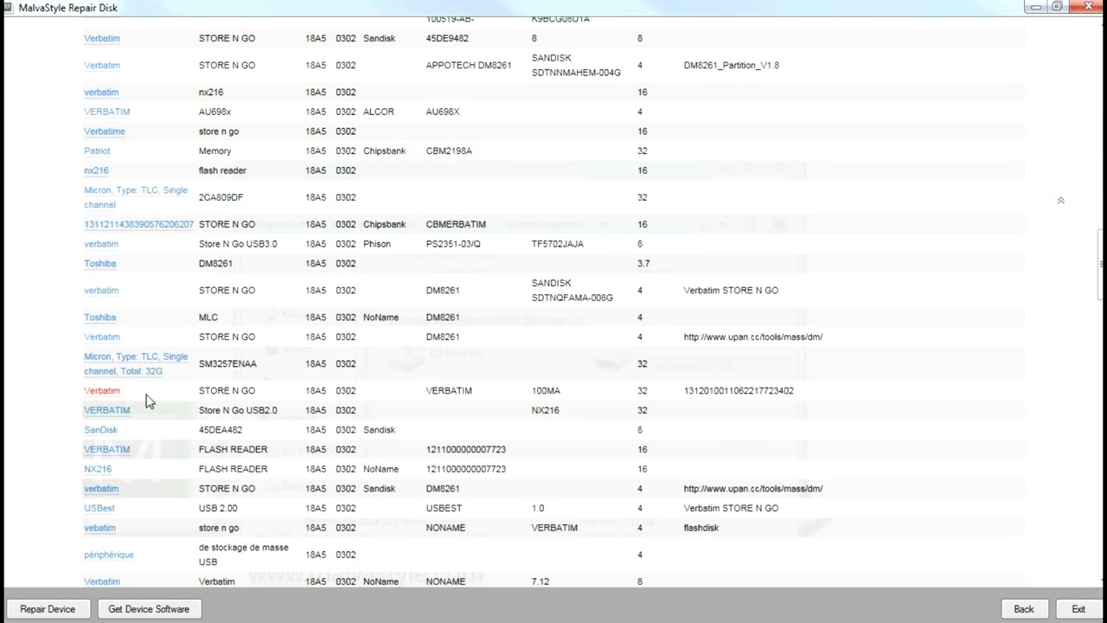
scroll(641, 112, up, 1)
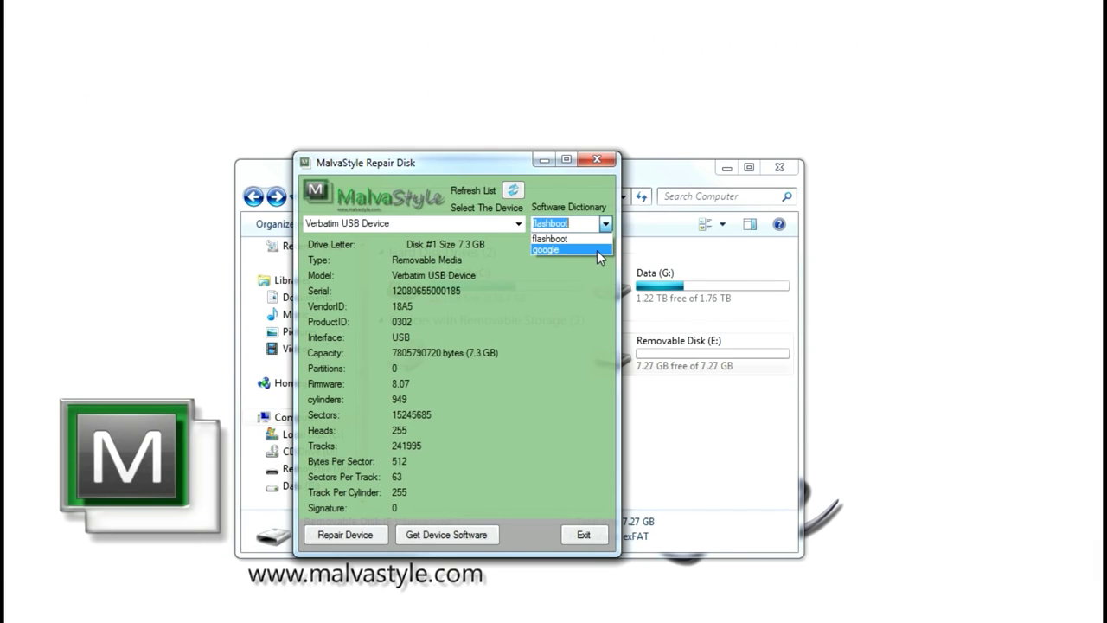
Step: Set the software dictionary to google and run a web search for device software 18A5 0302
click(596, 250)
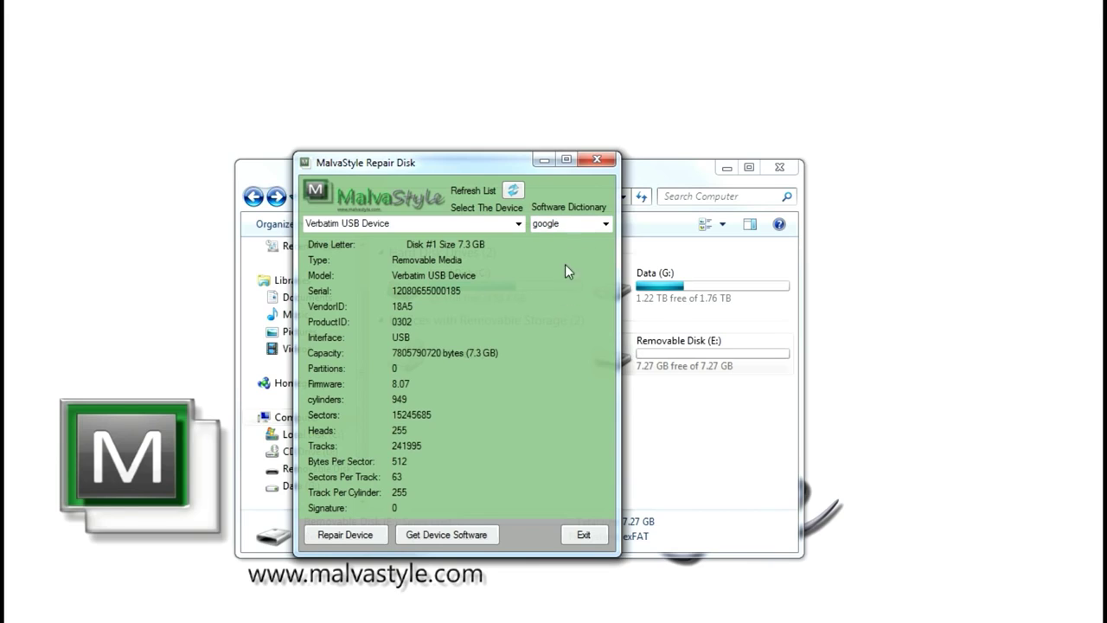
click(479, 533)
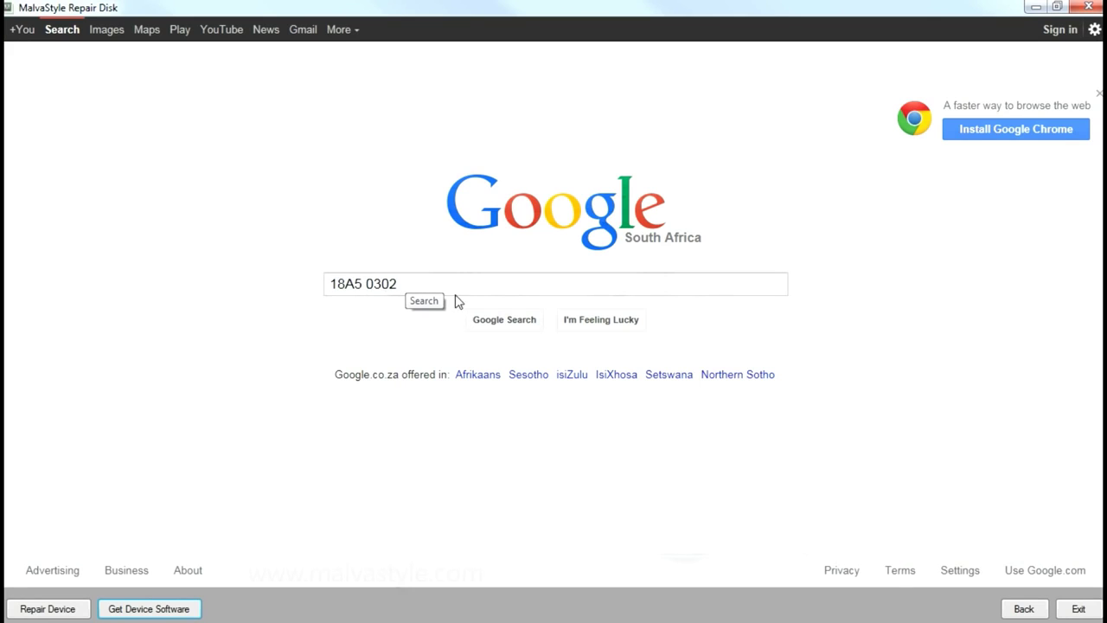
click(511, 290)
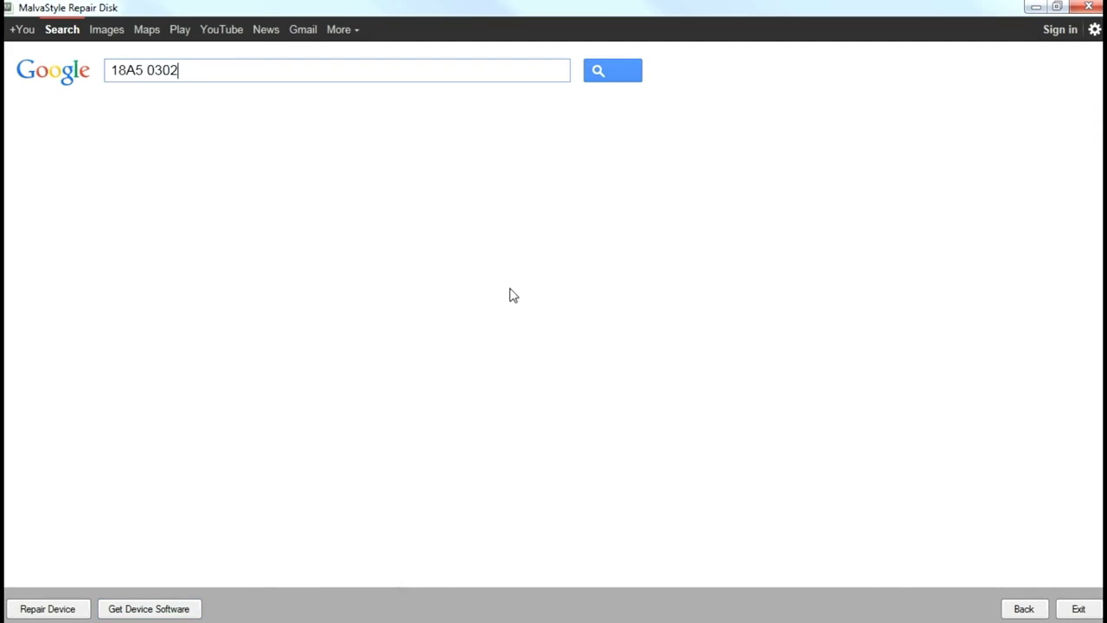
click(598, 75)
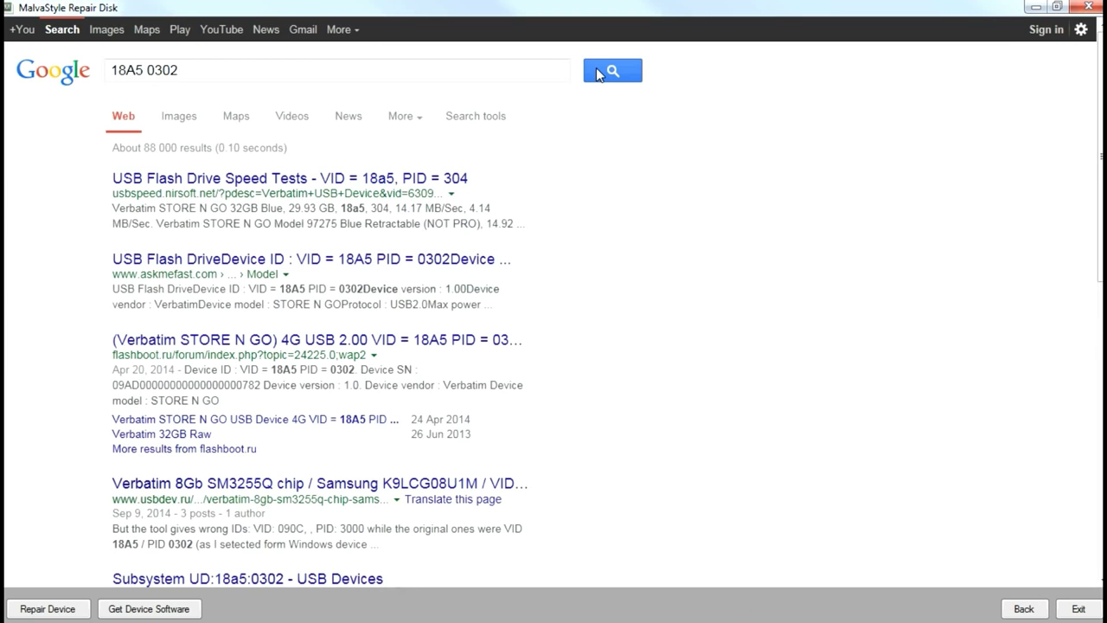
Step: Select the 18A5 0302 query text without copying it and scroll down the search results
drag(185, 70, 112, 71)
right_click(141, 73)
click(53, 153)
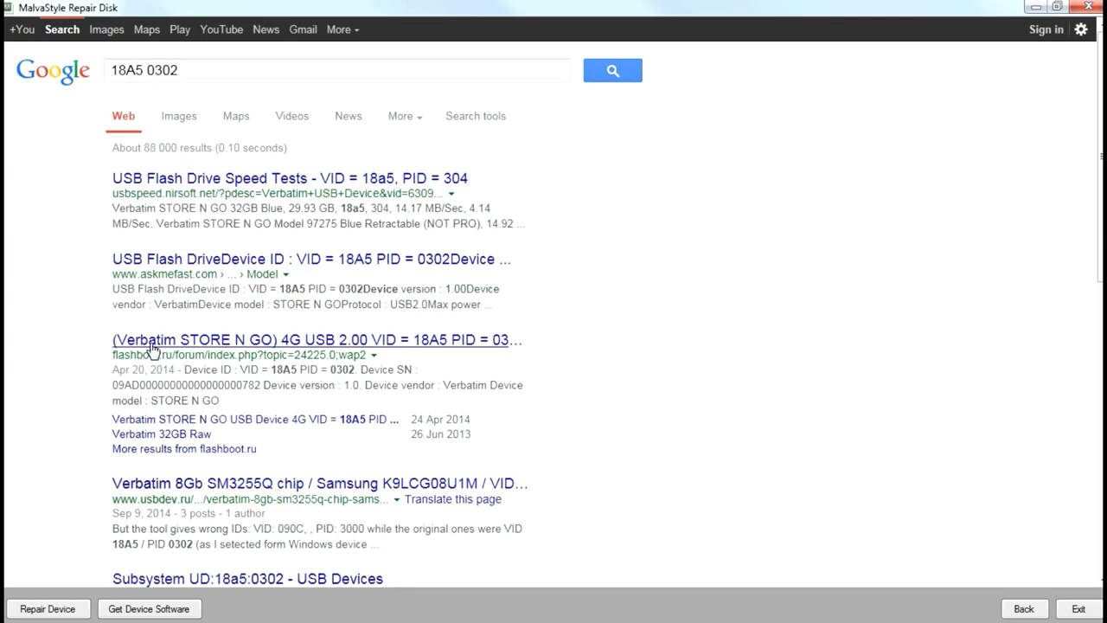
scroll(93, 358, down, 7)
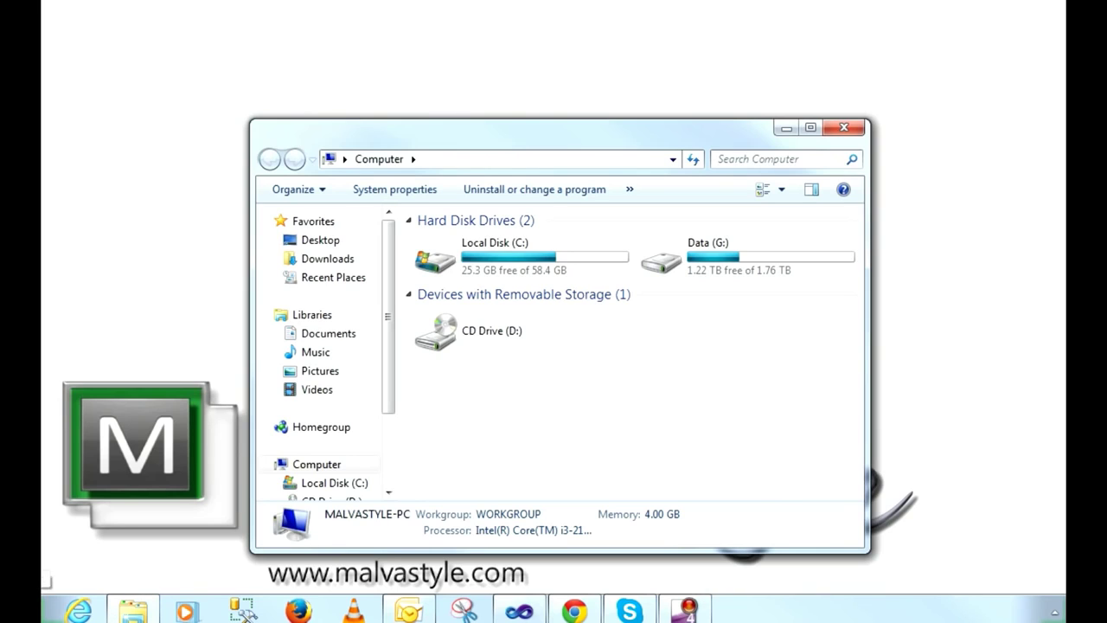
Step: Open Computer's Properties from the Start menu to view Windows 7 Ultimate SP1 with 4.00 GB RAM
click(43, 609)
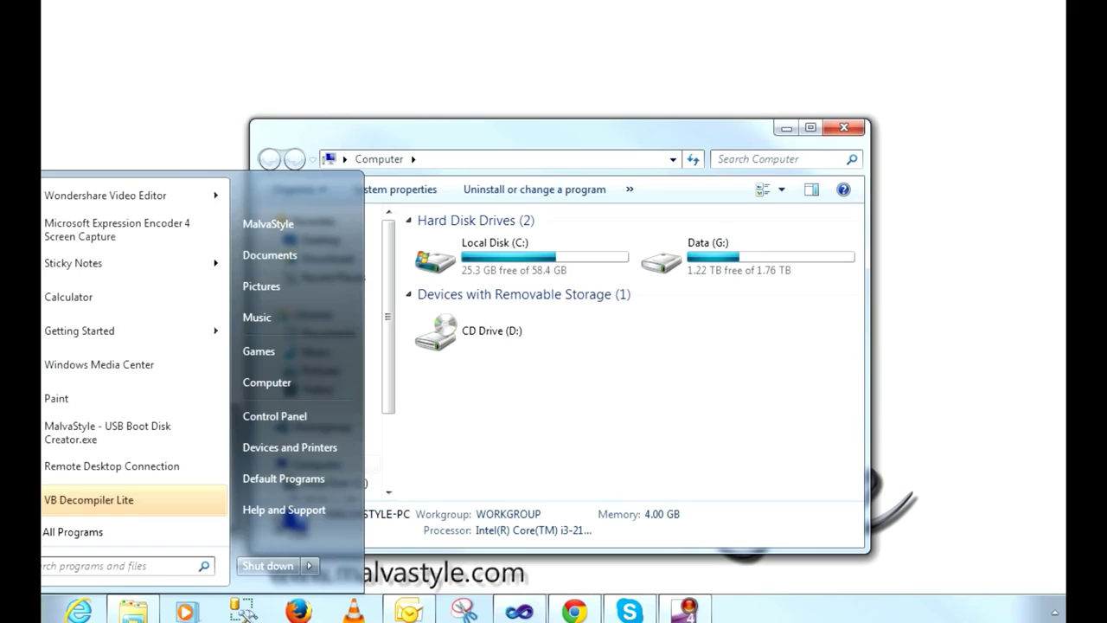
right_click(307, 381)
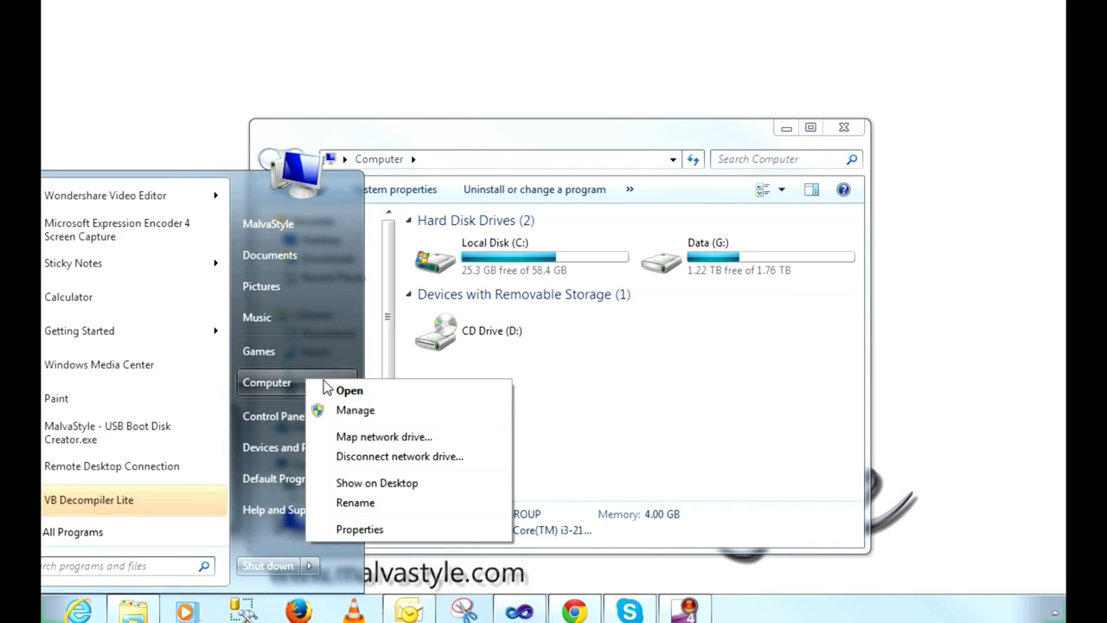
click(399, 531)
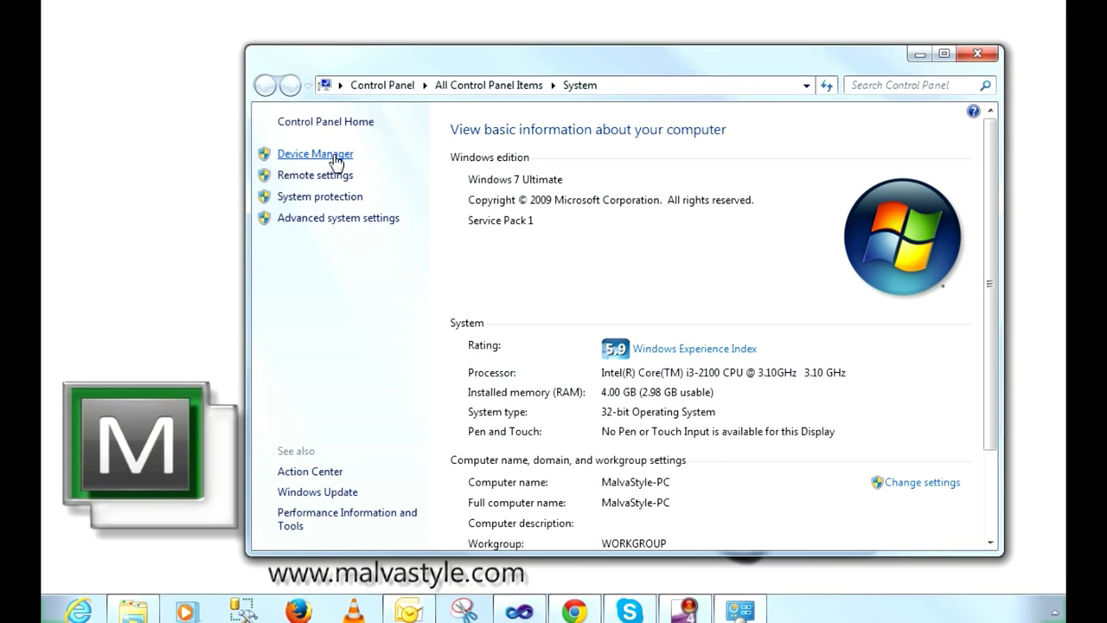
Step: Open Device Manager, centre its window, and expand Disk drives to select the ST2000DM 001-9YN164 disk
click(334, 157)
drag(413, 8, 599, 69)
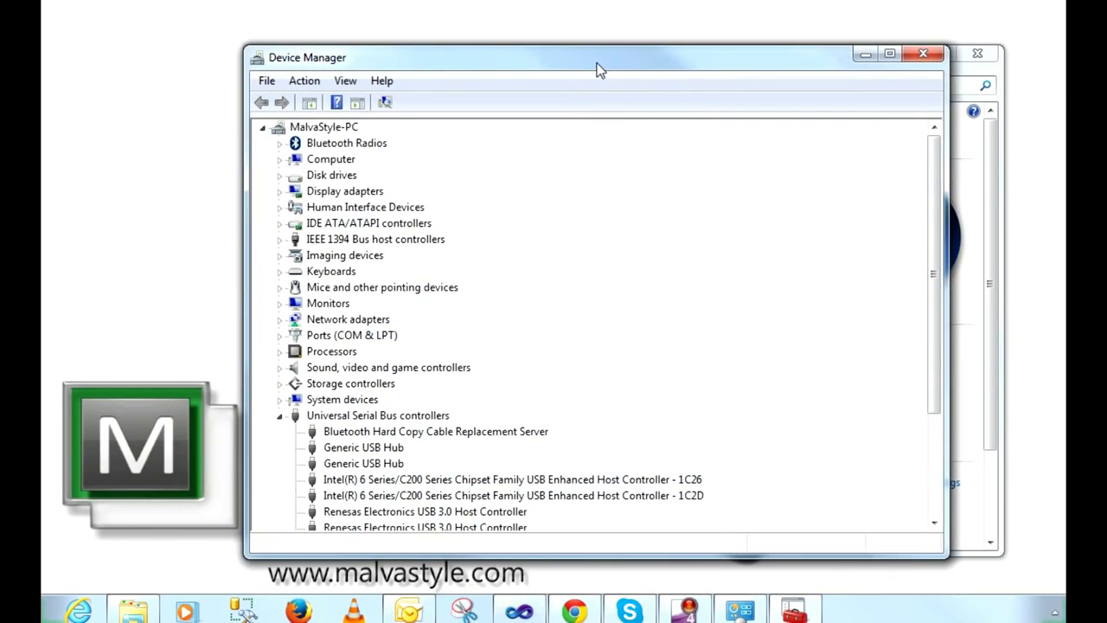
click(279, 176)
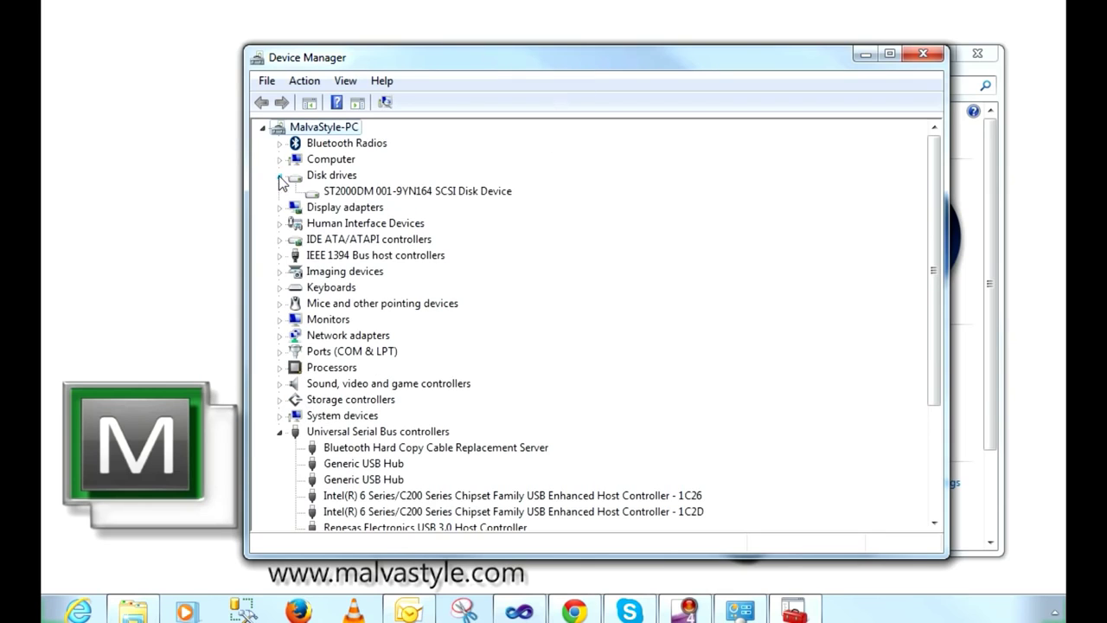
click(348, 192)
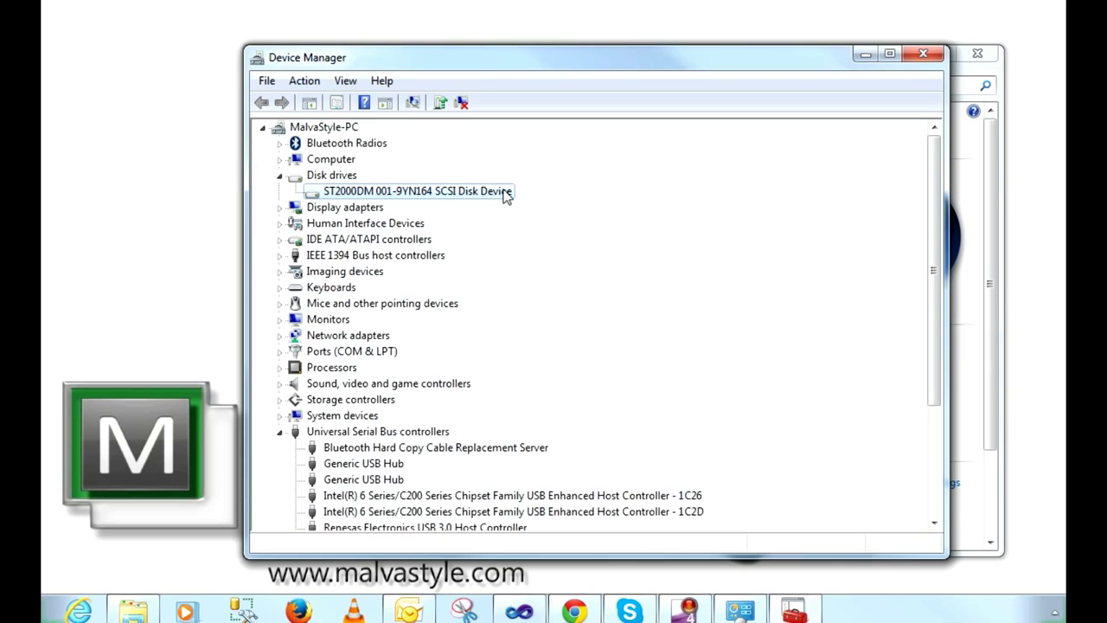
Step: Find and select the Unknown Device under Universal Serial Bus controllers
scroll(502, 197, down, 4)
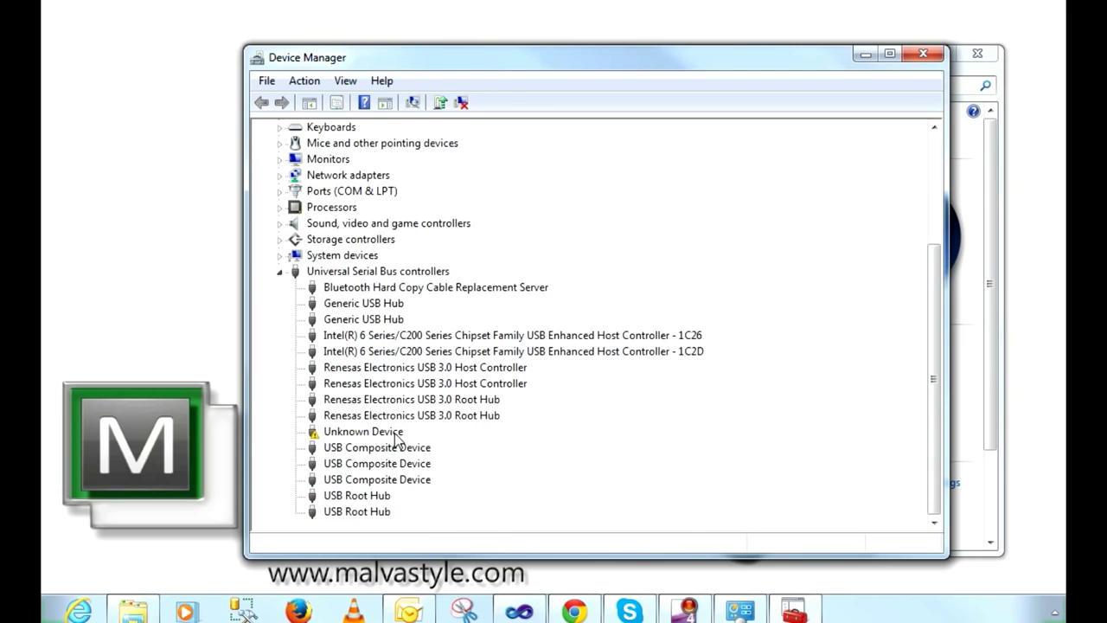
click(414, 273)
scroll(451, 267, up, 1)
scroll(450, 265, down, 2)
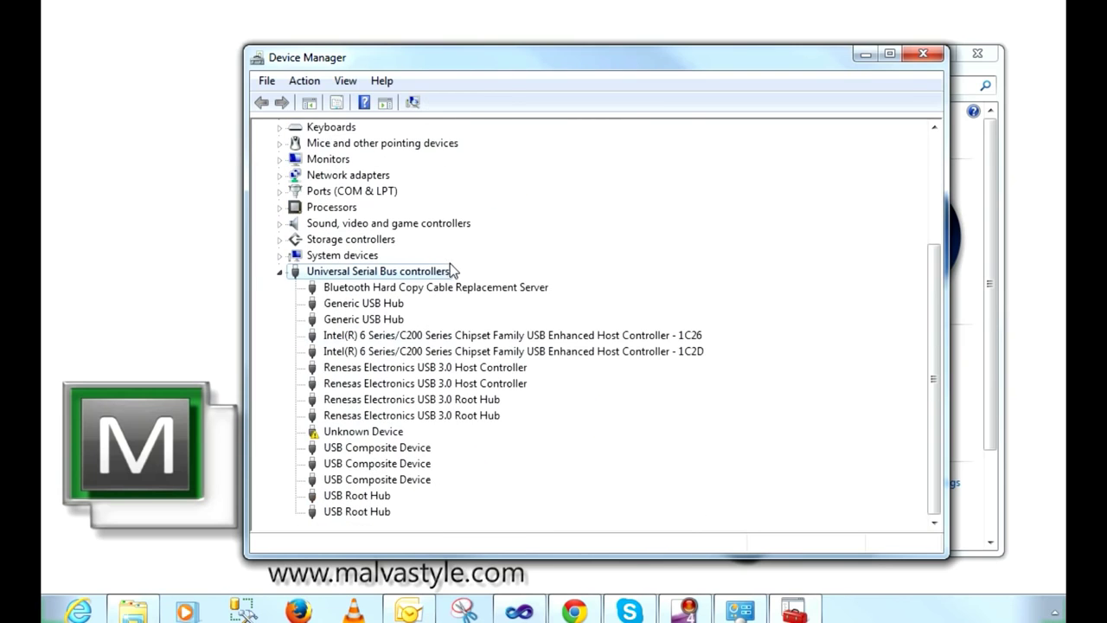
click(380, 435)
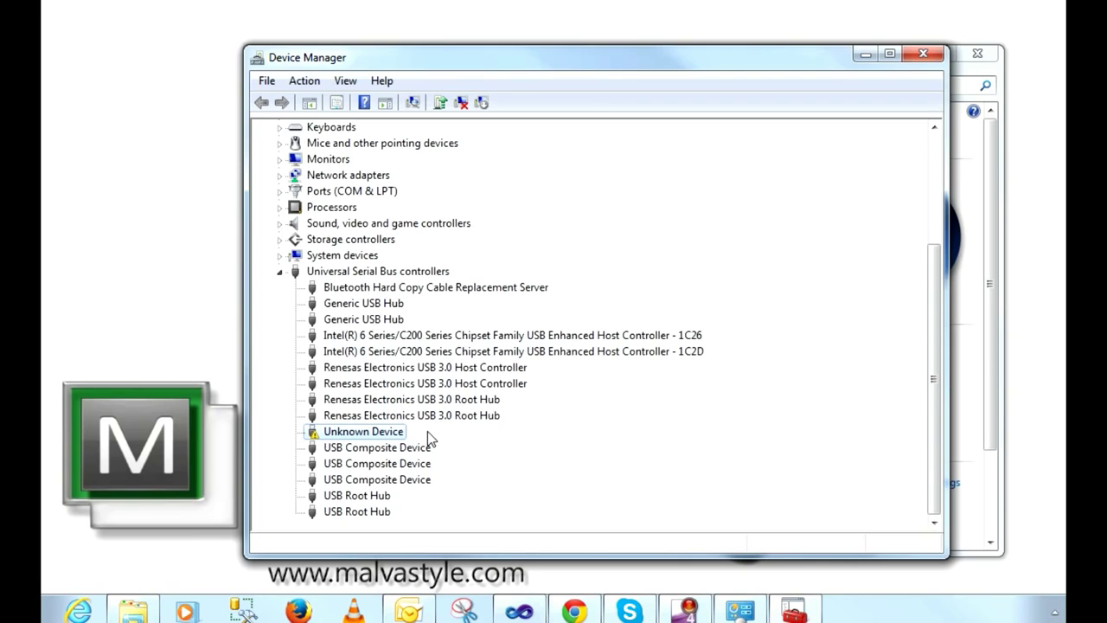
click(427, 433)
scroll(372, 212, down, 3)
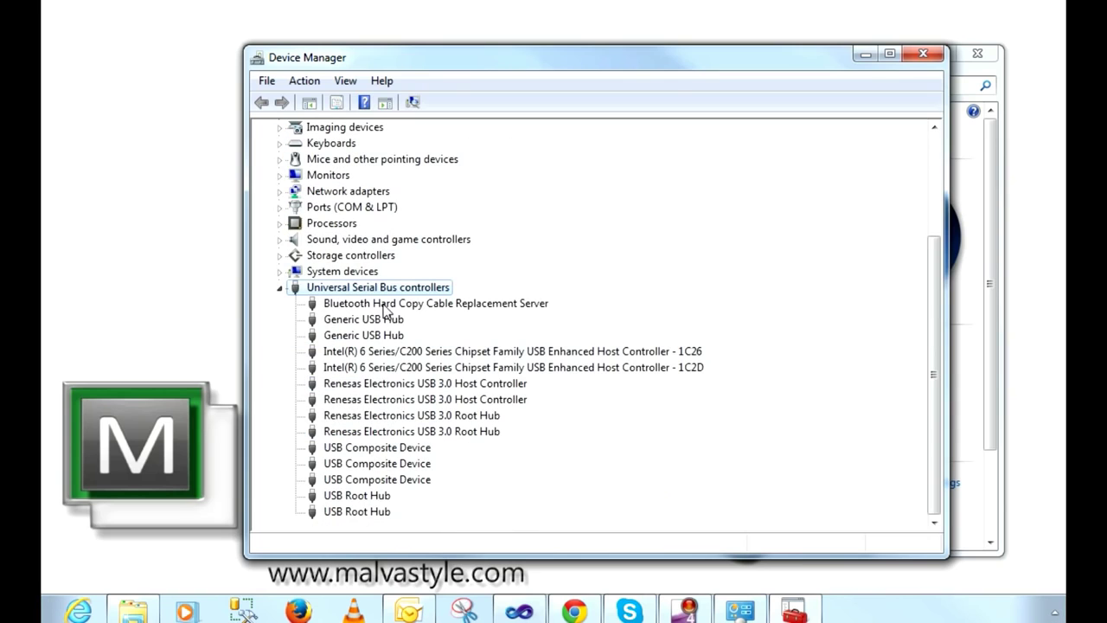
Step: Uninstall the Unknown Device, confirm the Confirm Device Uninstall prompt, and return to the tree's top
click(363, 432)
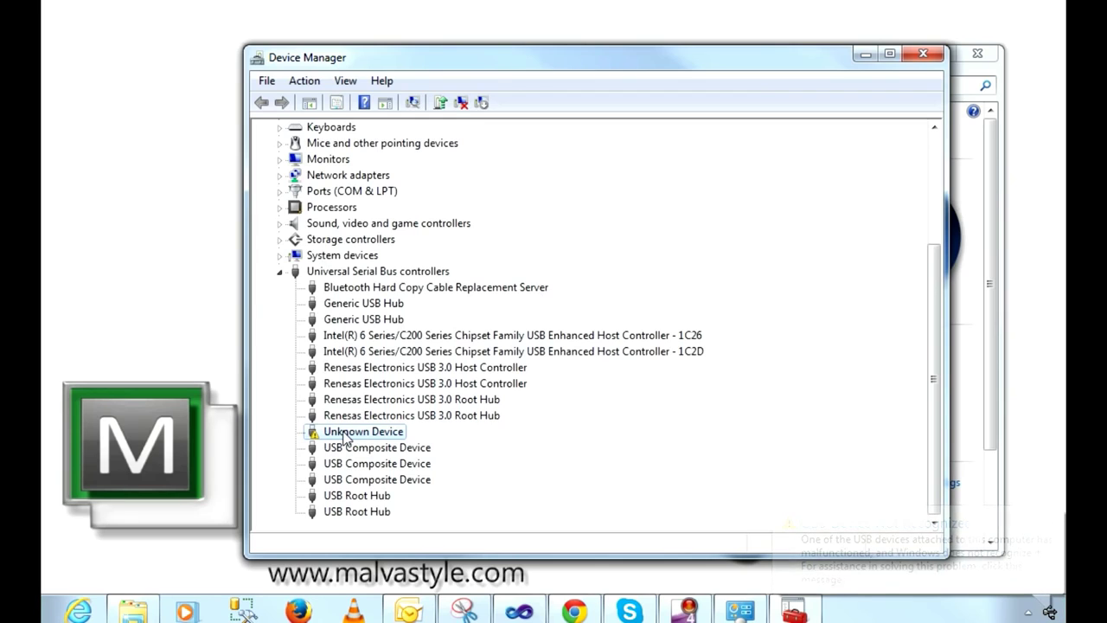
right_click(344, 433)
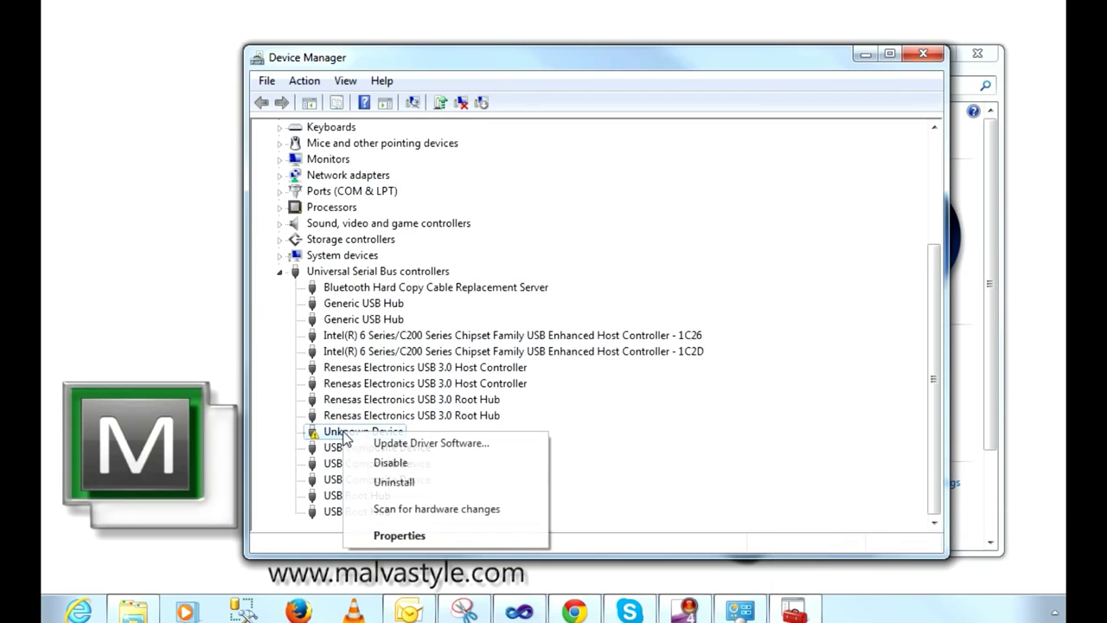
click(416, 483)
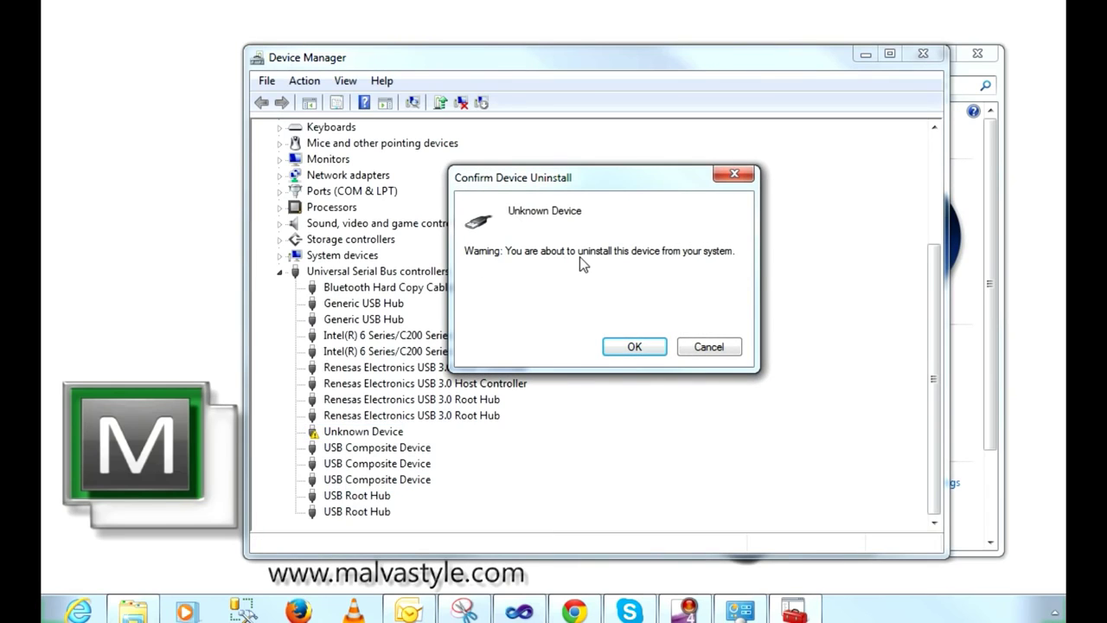
click(639, 349)
click(442, 433)
scroll(467, 422, down, 3)
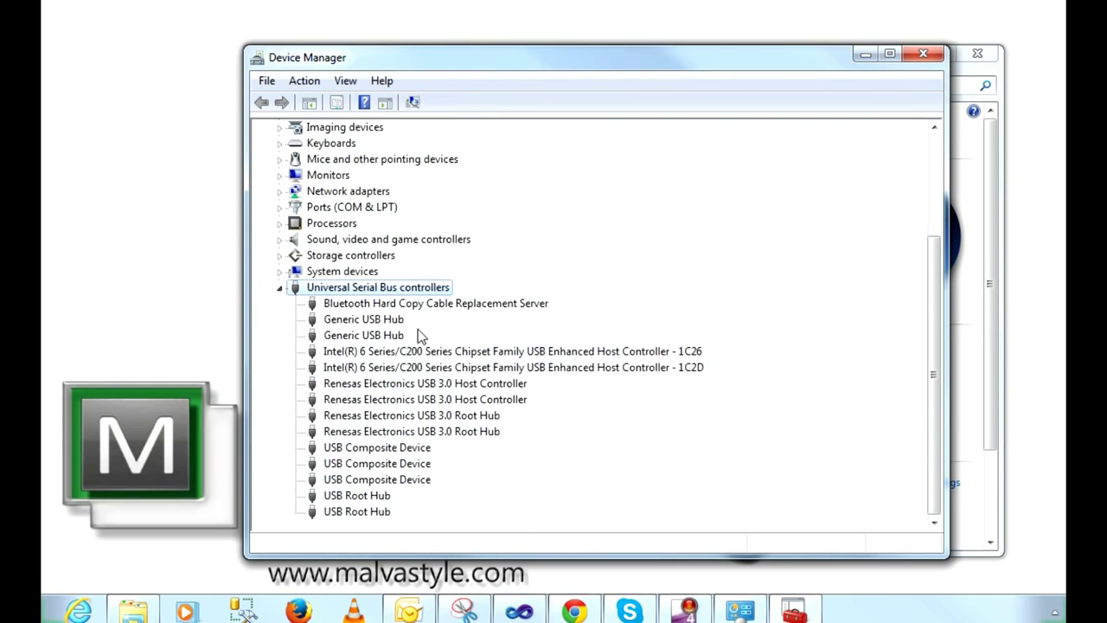
scroll(428, 463, up, 3)
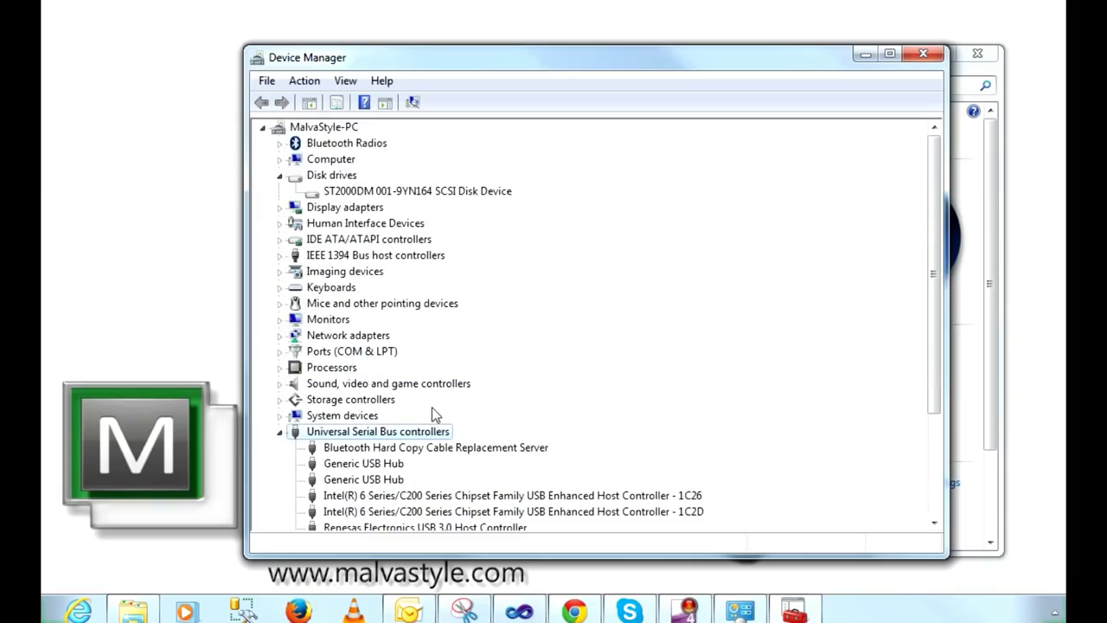